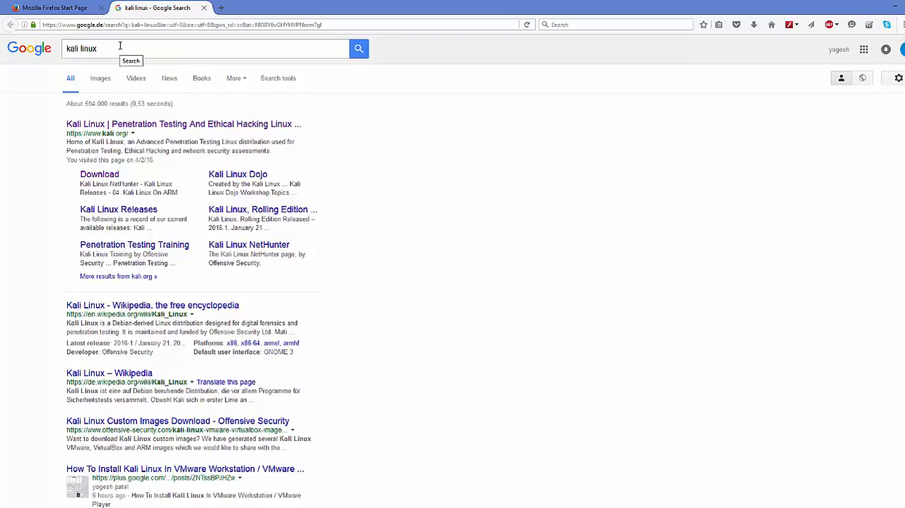
Open the official Kali Linux website from the search results and view the image list on its Downloads page.
{"action": "left_click_drag", "start_coordinate": [120, 46], "coordinate": [44, 55]}
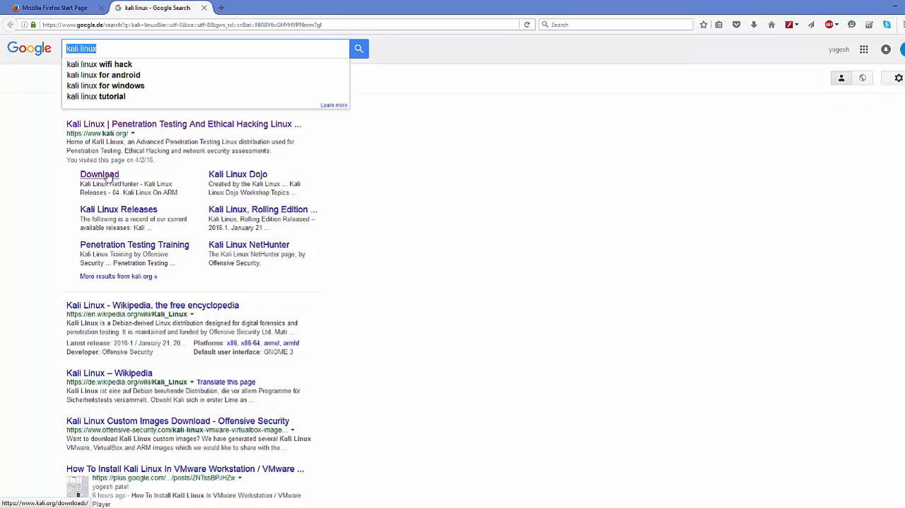
{"action": "left_click", "coordinate": [157, 127]}
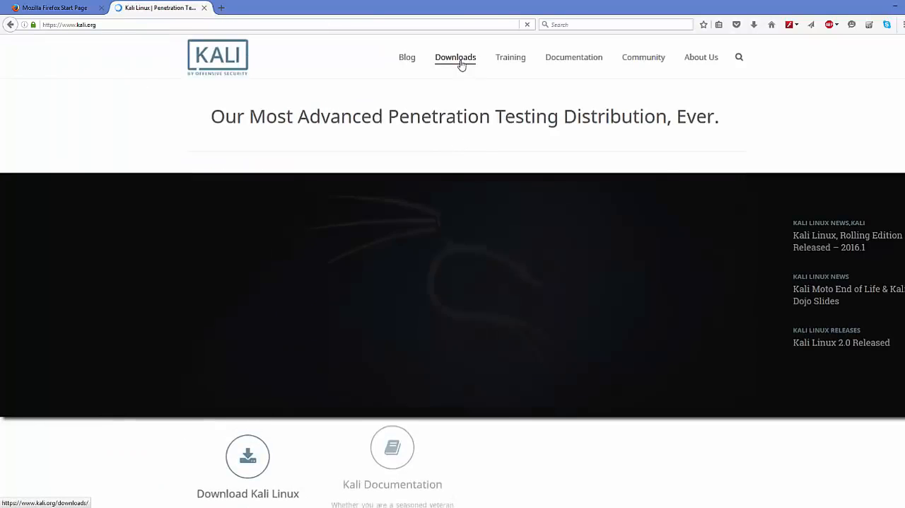
{"action": "mouse_move", "coordinate": [453, 63]}
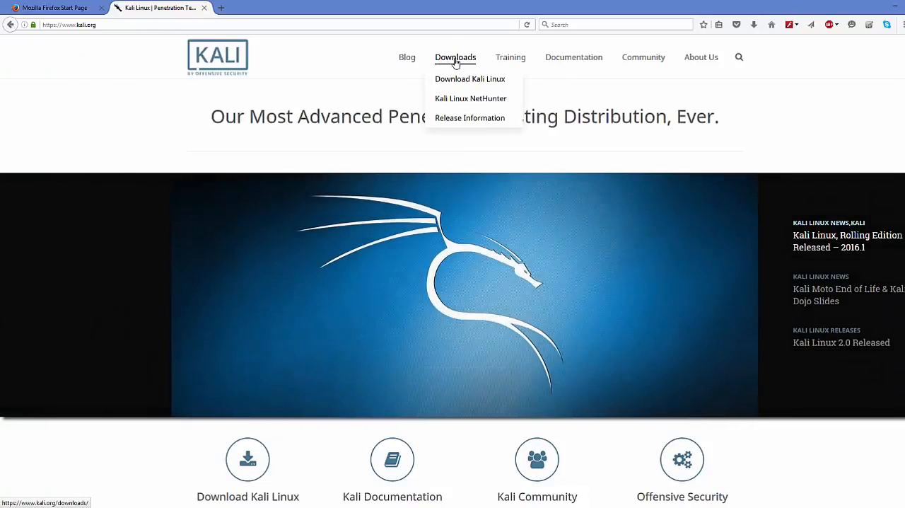
{"action": "left_click", "coordinate": [455, 63]}
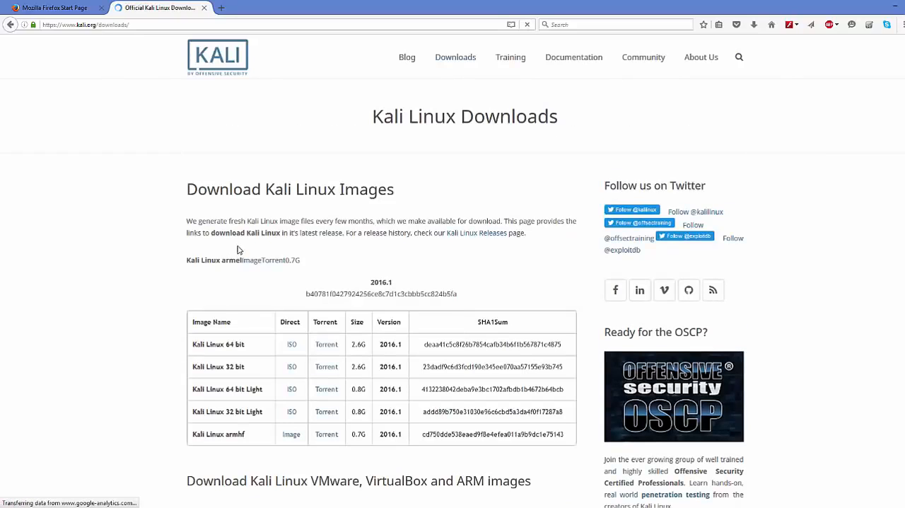
{"action": "scroll", "coordinate": [246, 209], "scroll_direction": "down", "scroll_amount": 2}
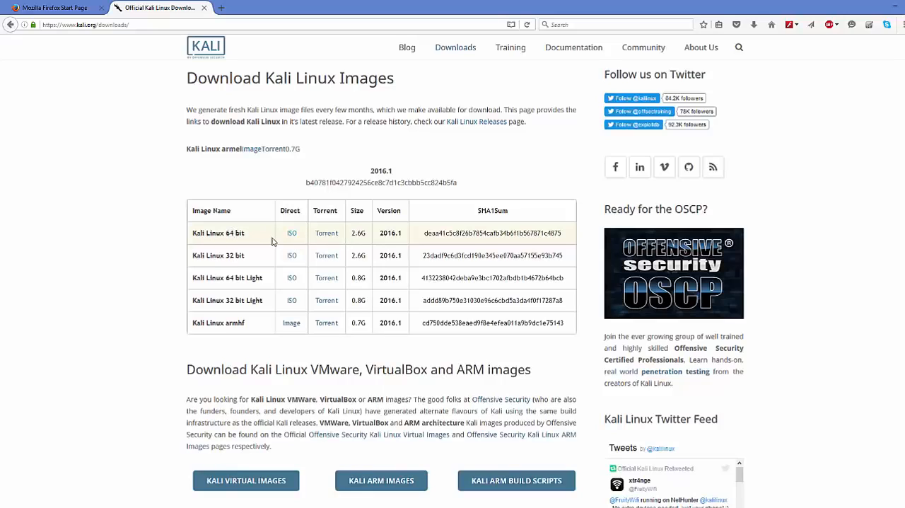
Locate kali-linux-2016.1-amd64.iso in the kali folder in File Explorer, and minimize the browser and folder windows to reach VirtualBox Manager.
{"action": "left_click", "coordinate": [95, 506]}
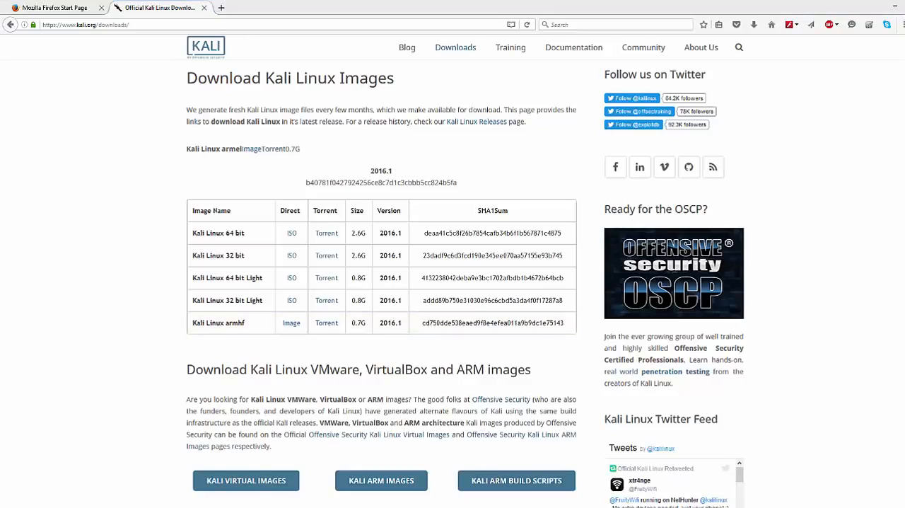
{"action": "left_click", "coordinate": [176, 95]}
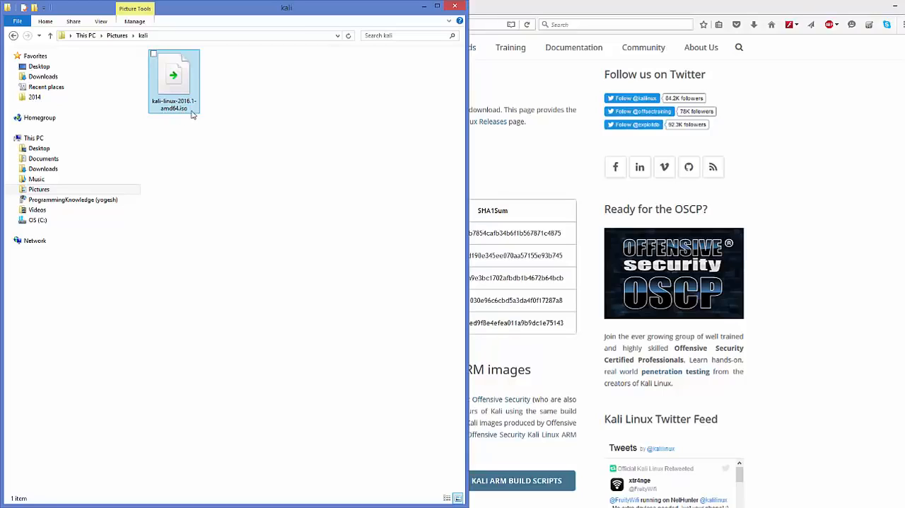
{"action": "left_click", "coordinate": [803, 123]}
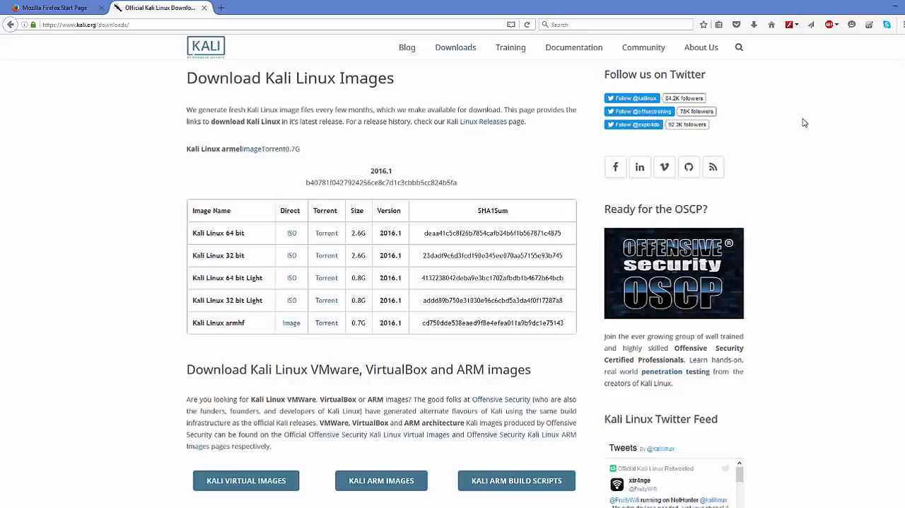
{"action": "left_click", "coordinate": [894, 8]}
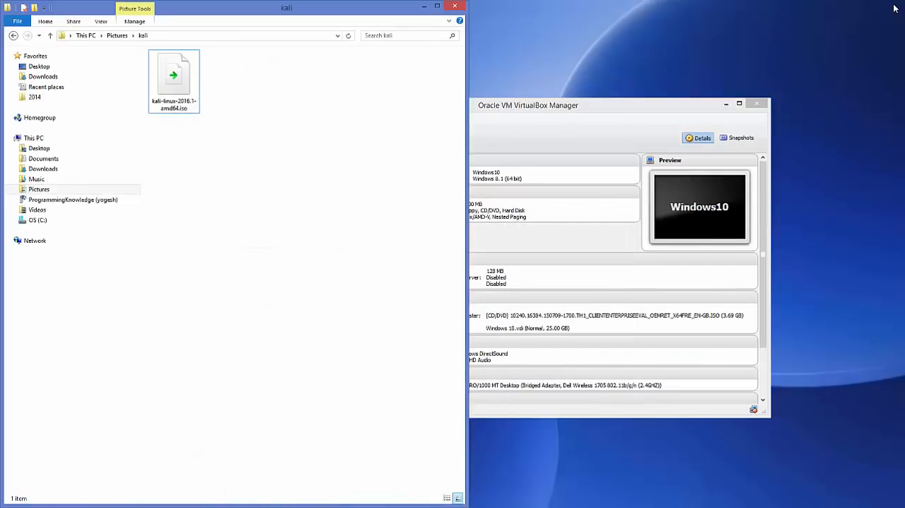
{"action": "left_click", "coordinate": [423, 6]}
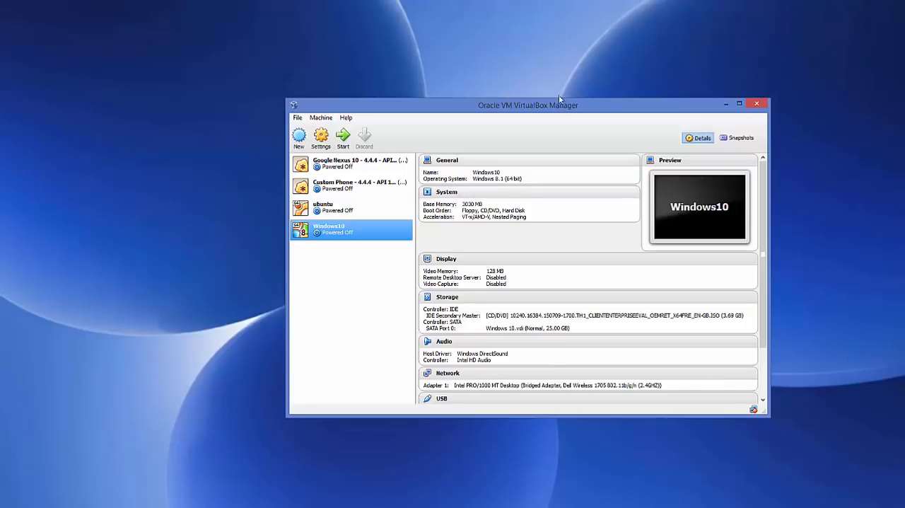
Start a new virtual machine named kali with type Linux and version Debian (64 bit).
{"action": "left_click_drag", "start_coordinate": [546, 109], "coordinate": [534, 104]}
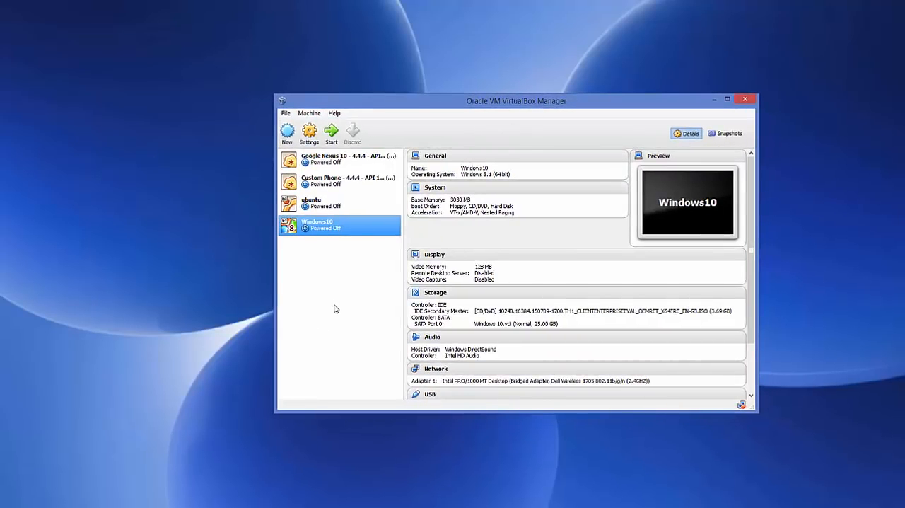
{"action": "left_click", "coordinate": [287, 134]}
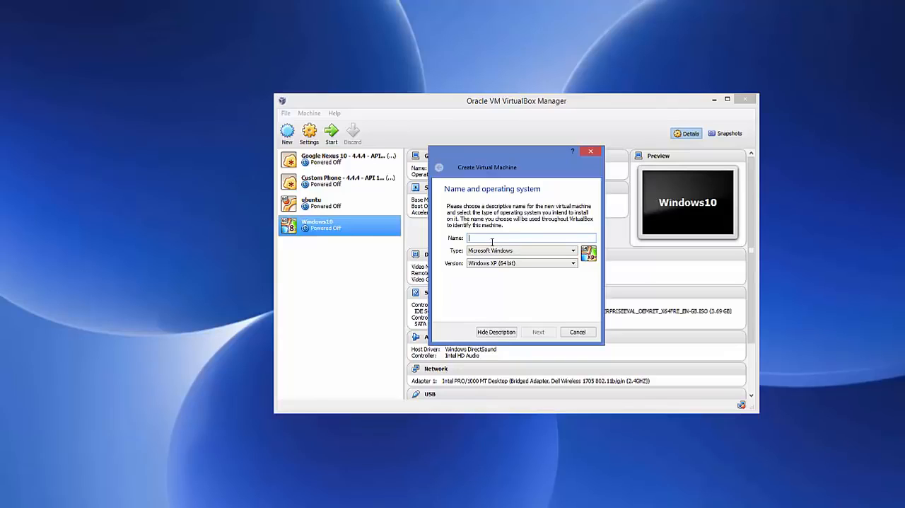
{"action": "type", "text": "kali"}
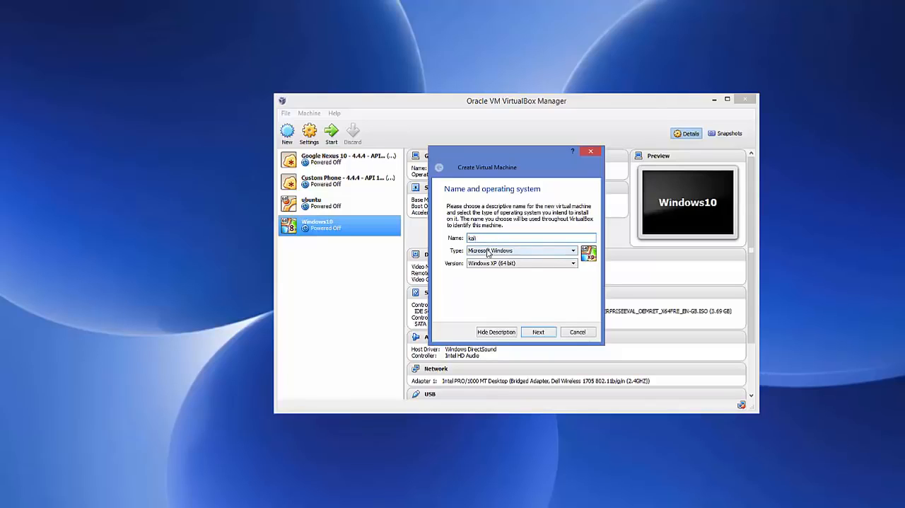
{"action": "left_click", "coordinate": [488, 251]}
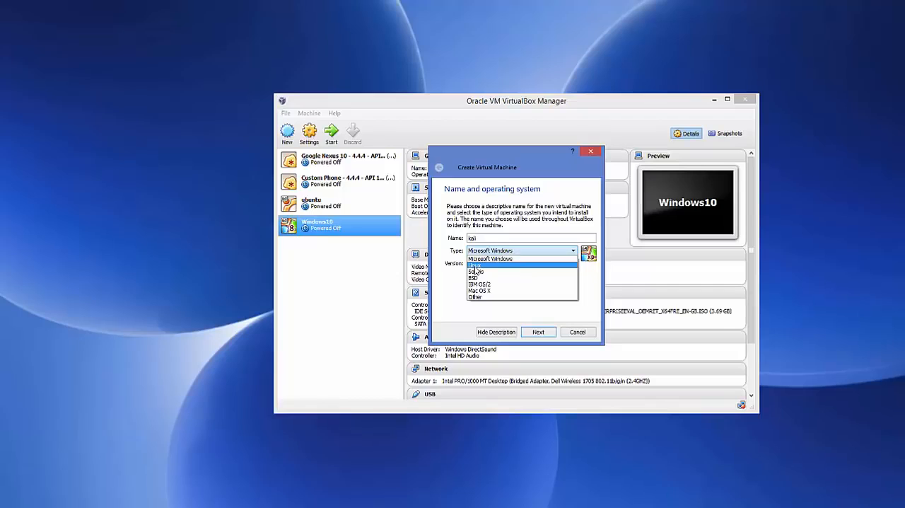
{"action": "left_click", "coordinate": [474, 267]}
{"action": "left_click", "coordinate": [517, 264]}
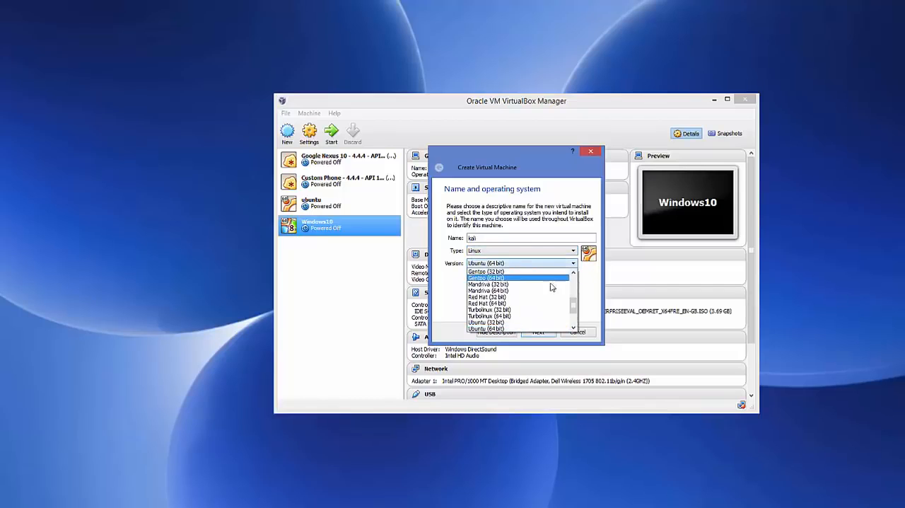
{"action": "scroll", "coordinate": [574, 297], "scroll_direction": "up", "scroll_amount": 4}
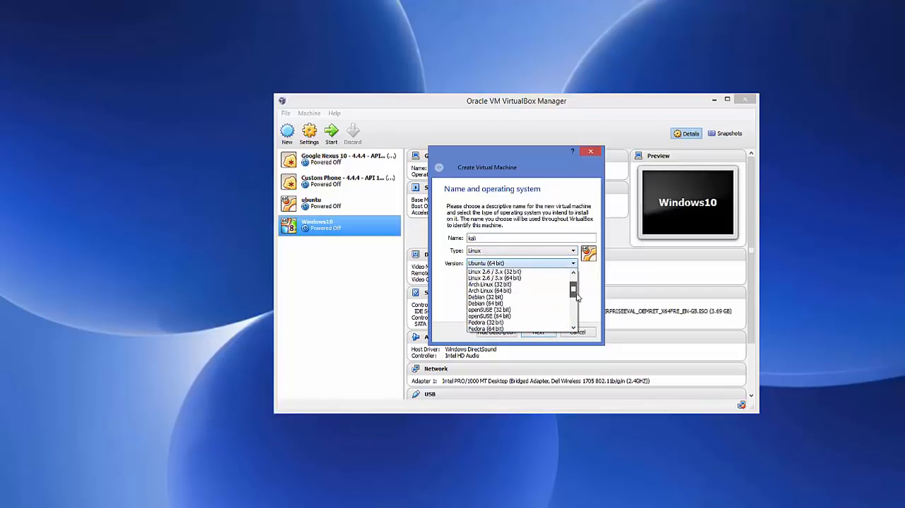
{"action": "mouse_move", "coordinate": [576, 293]}
{"action": "left_mouse_down"}
{"action": "mouse_move", "coordinate": [573, 321]}
{"action": "mouse_move", "coordinate": [574, 292]}
{"action": "left_mouse_up"}
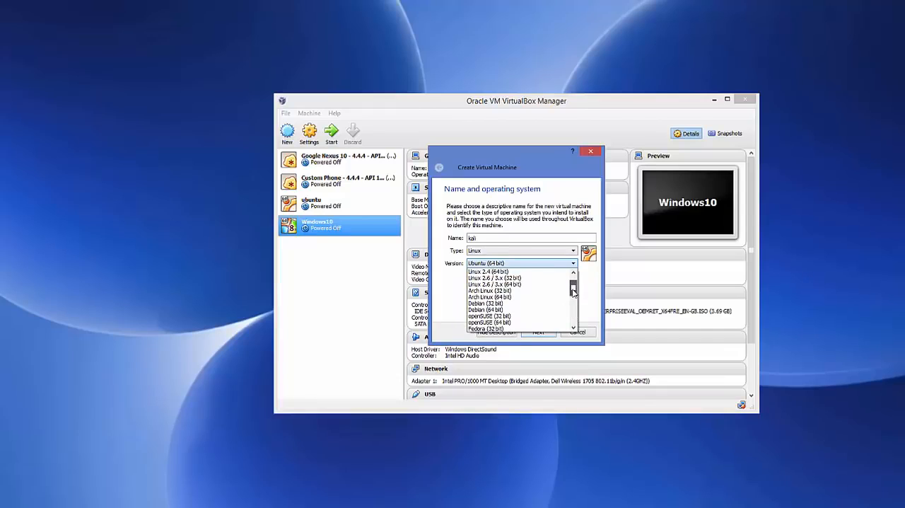
{"action": "scroll", "coordinate": [573, 292], "scroll_direction": "down", "scroll_amount": 1}
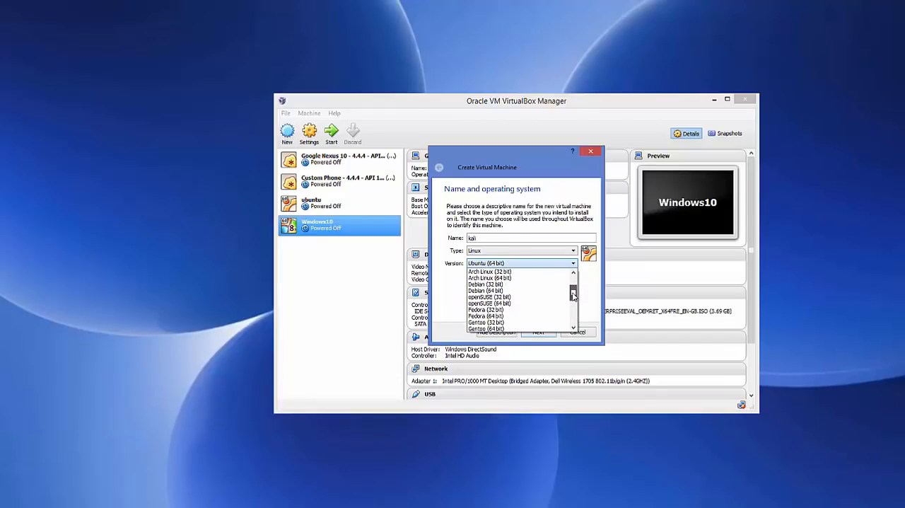
{"action": "left_click", "coordinate": [485, 291]}
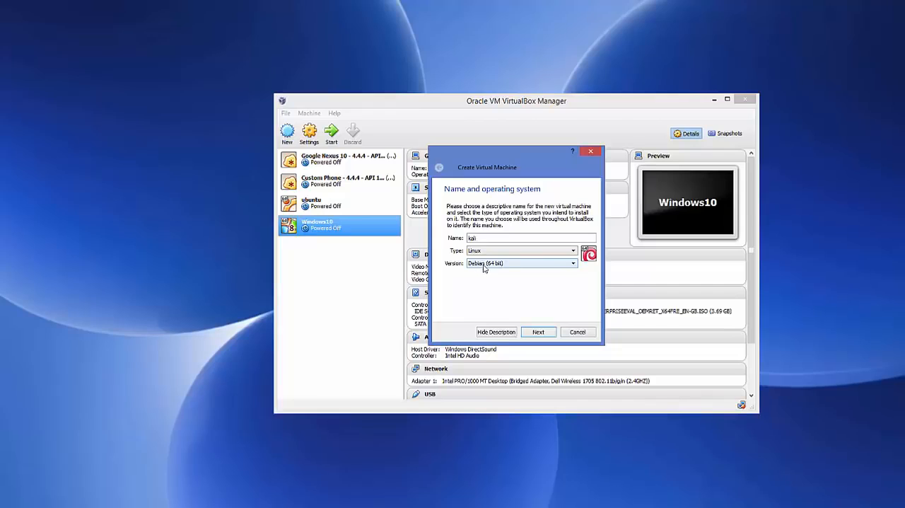
{"action": "left_click", "coordinate": [537, 331]}
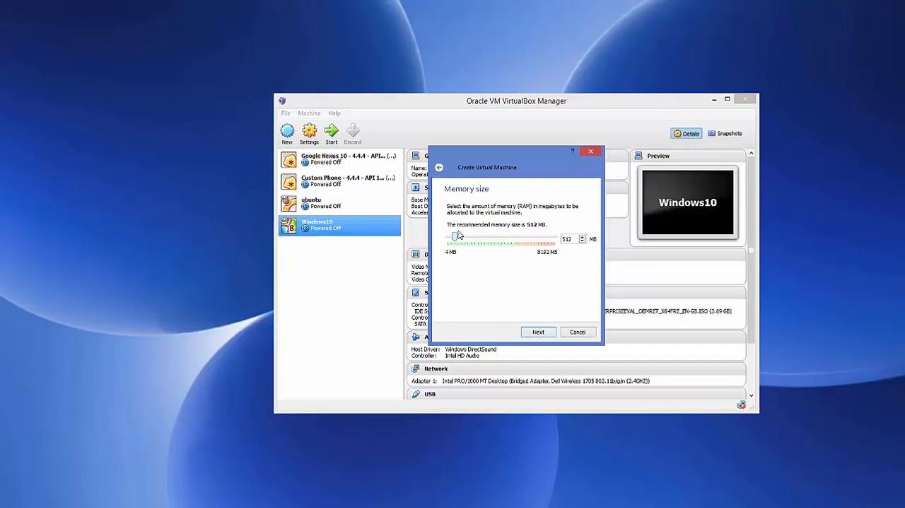
Allocate 4096 MB of memory to the new machine and choose to create a virtual hard drive now.
{"action": "left_click_drag", "start_coordinate": [457, 240], "coordinate": [507, 239]}
{"action": "left_click", "coordinate": [537, 332]}
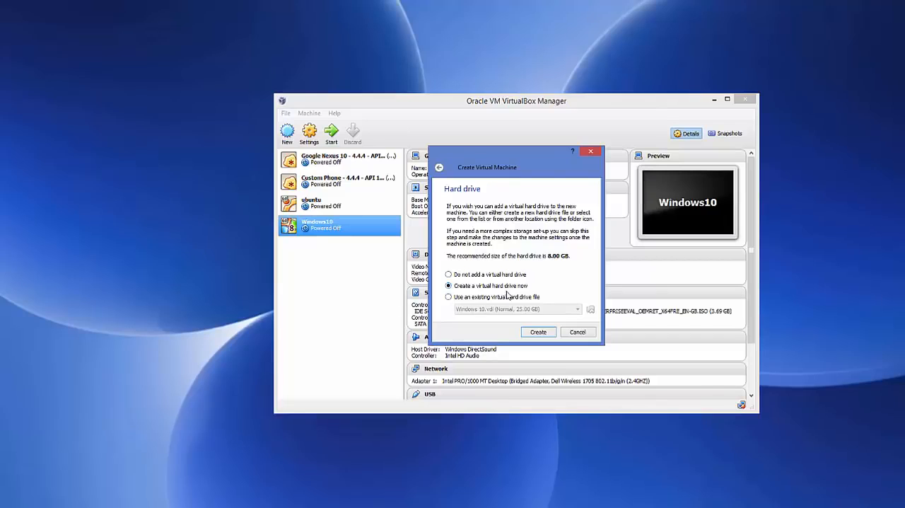
{"action": "left_click", "coordinate": [538, 331]}
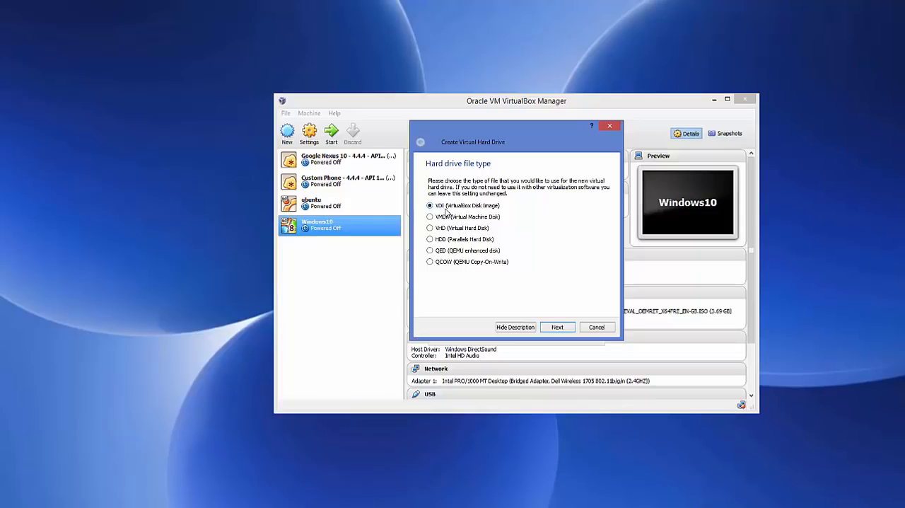
Create a dynamically allocated VDI hard drive named kali with a size of 20.23 GB.
{"action": "left_click", "coordinate": [555, 328]}
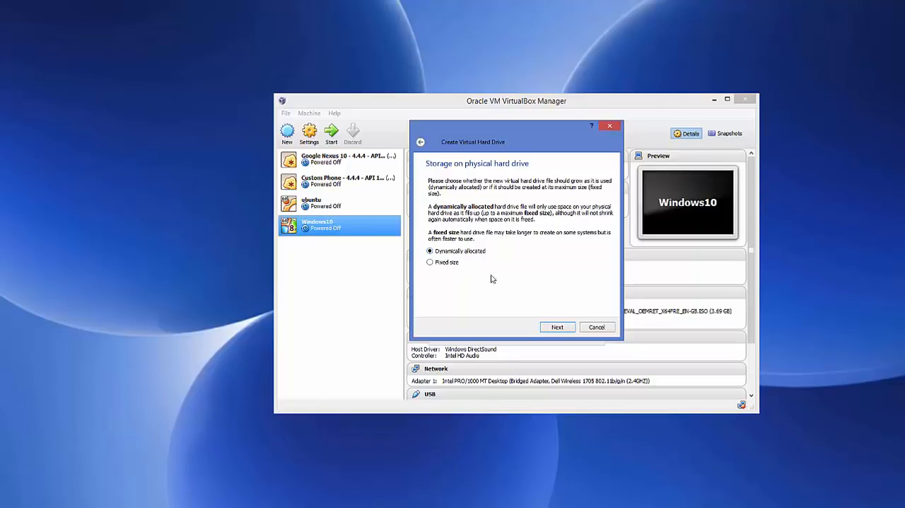
{"action": "left_click", "coordinate": [557, 327]}
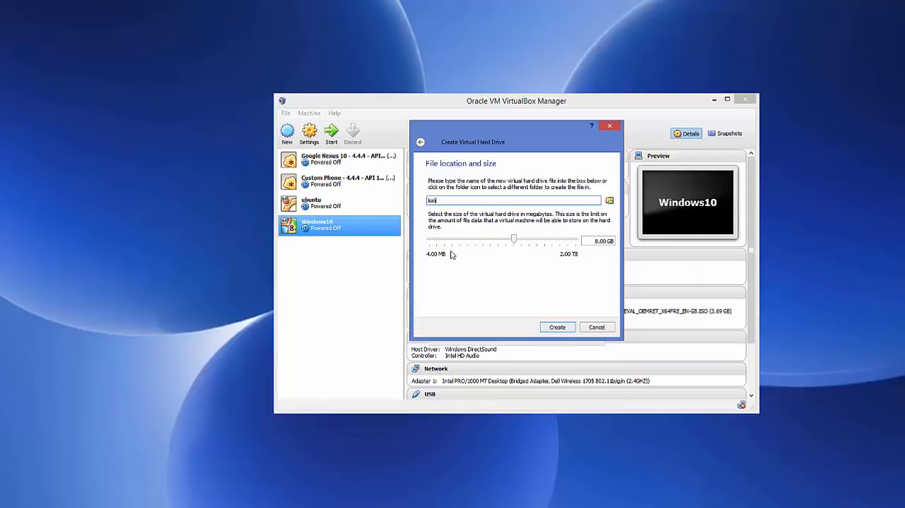
{"action": "mouse_move", "coordinate": [511, 245]}
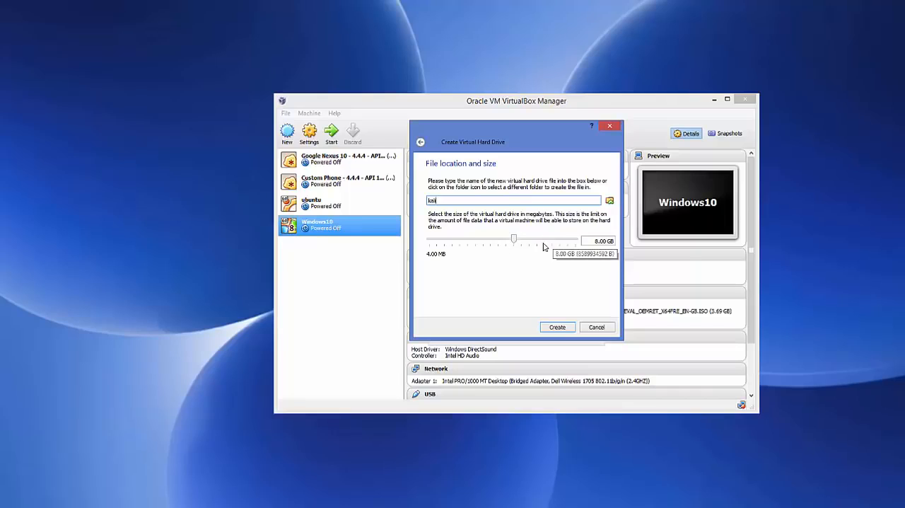
{"action": "left_click_drag", "start_coordinate": [517, 241], "coordinate": [526, 241]}
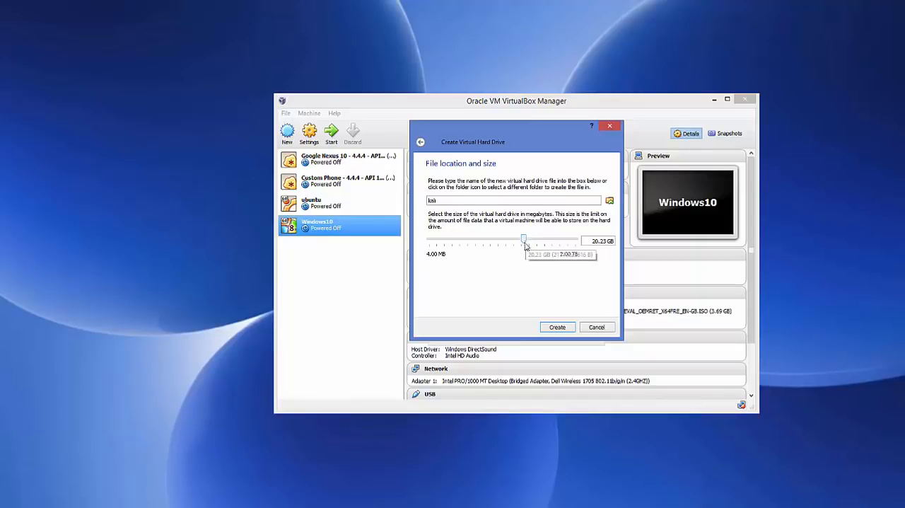
{"action": "left_click", "coordinate": [558, 328]}
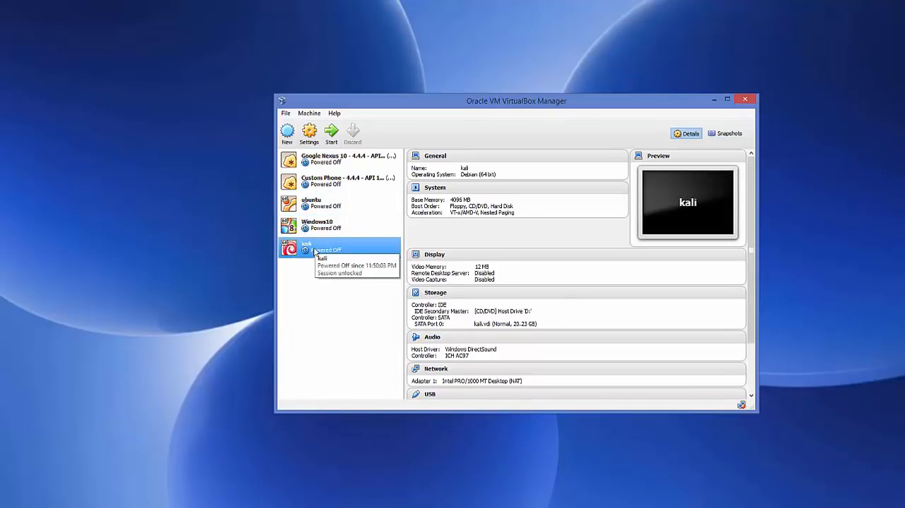
Set the number of processors to 4 in the kali machine's system settings.
{"action": "left_click", "coordinate": [310, 132]}
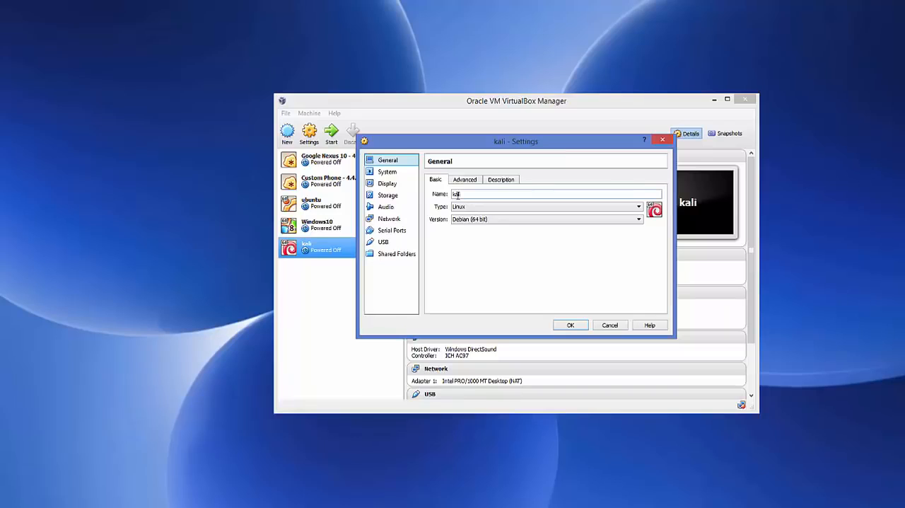
{"action": "left_click", "coordinate": [388, 172]}
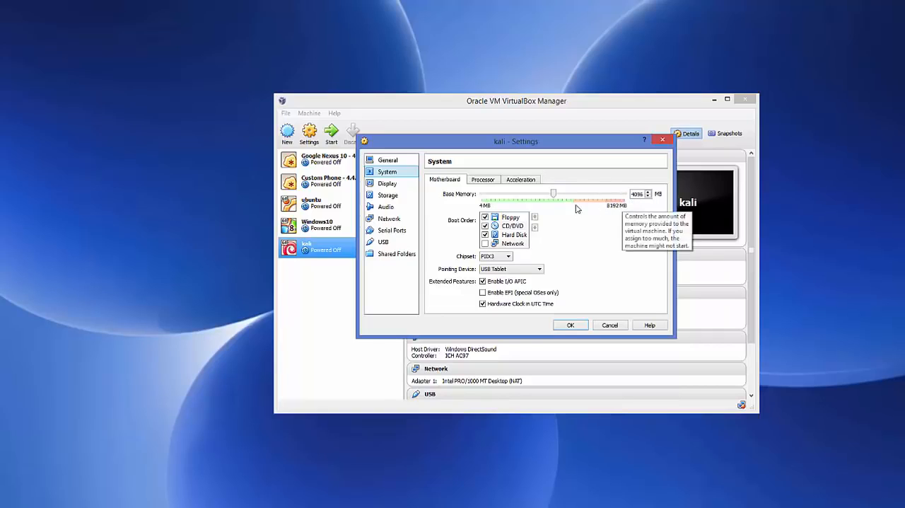
{"action": "left_click", "coordinate": [484, 180]}
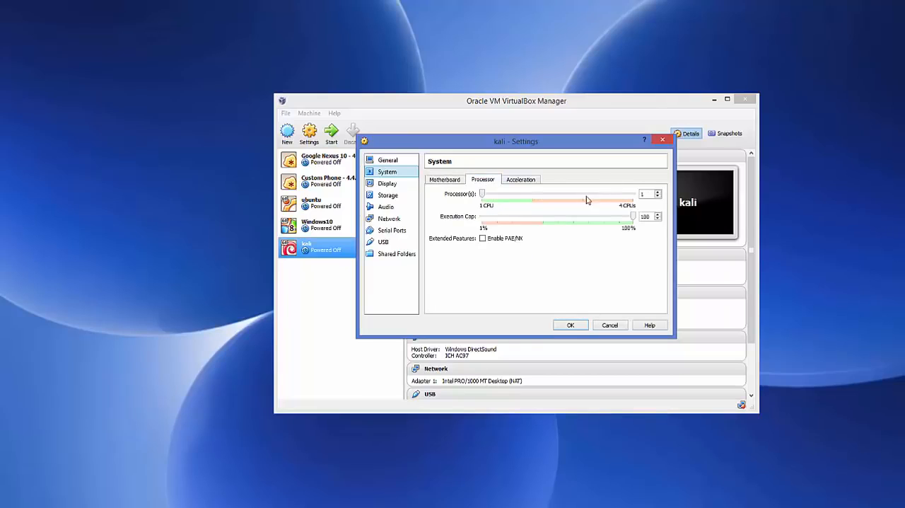
{"action": "left_click", "coordinate": [658, 192]}
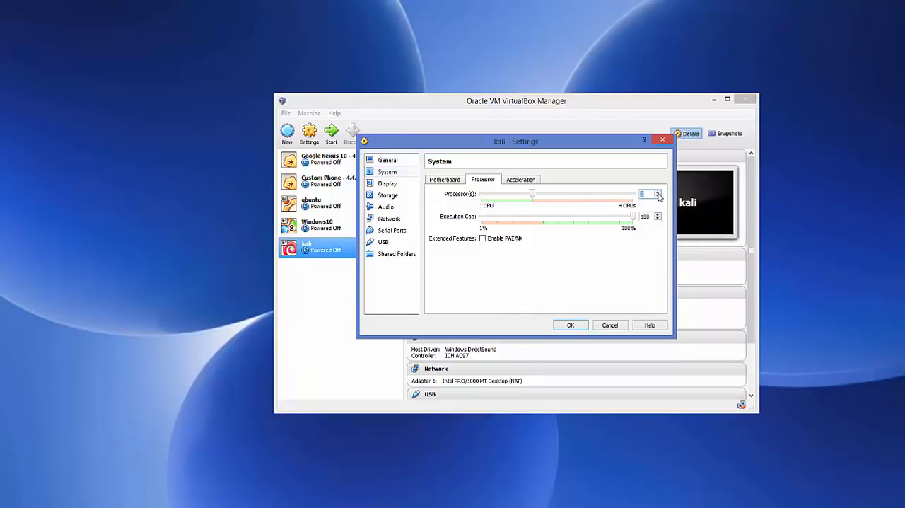
{"action": "left_click", "coordinate": [658, 191]}
{"action": "left_click", "coordinate": [658, 192]}
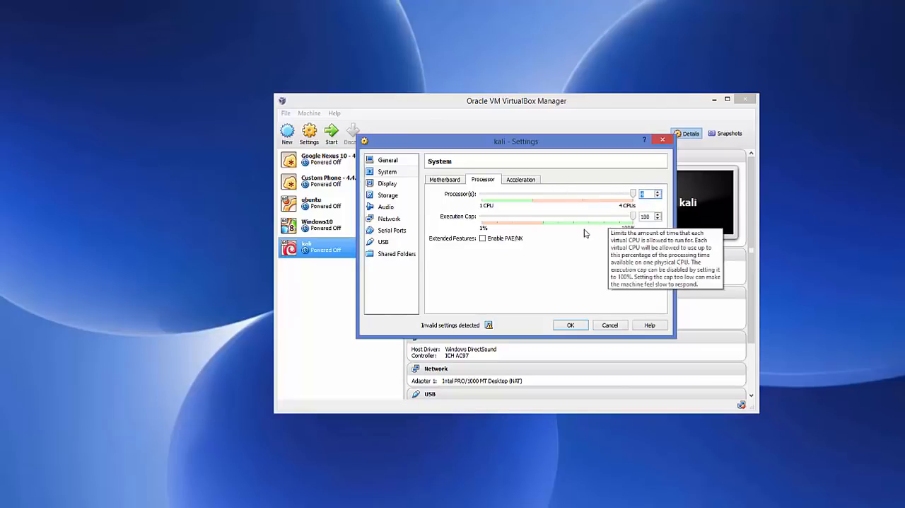
Open the disk file chooser for the kali machine's IDE CD/DVD drive in its storage settings.
{"action": "left_click", "coordinate": [386, 198]}
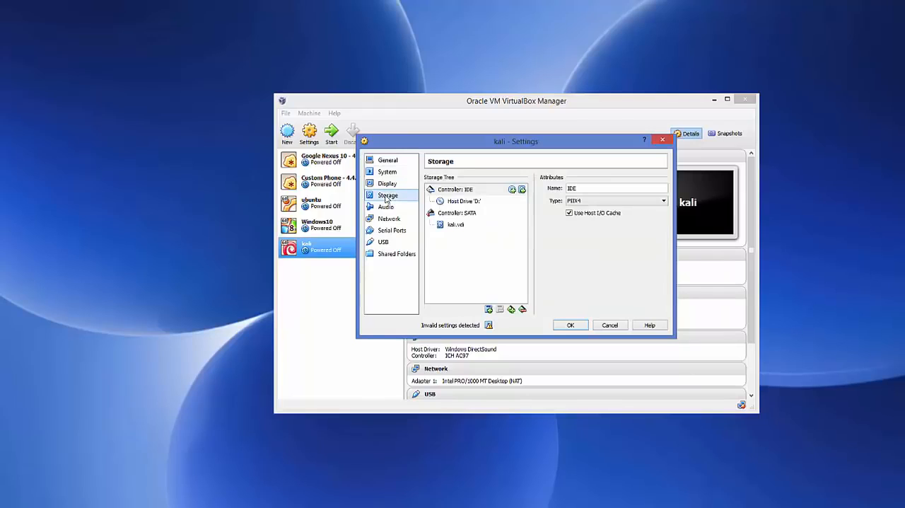
{"action": "left_click", "coordinate": [453, 192]}
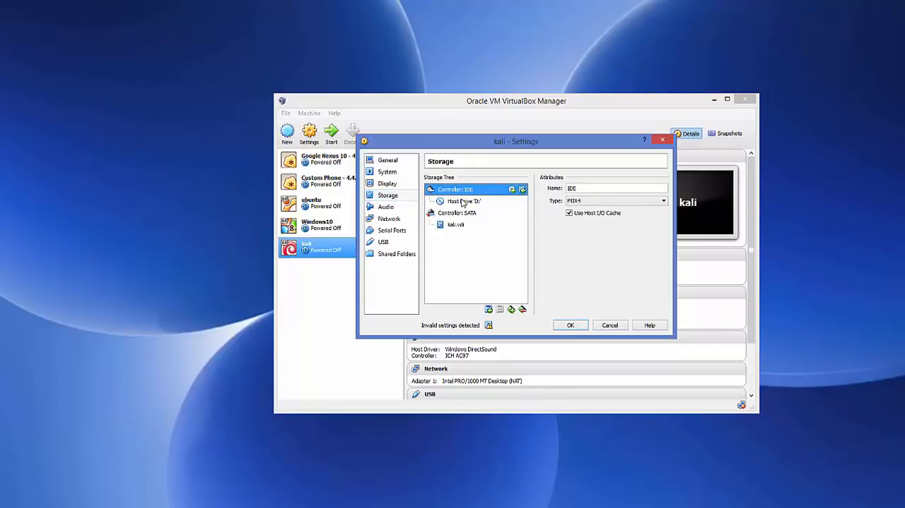
{"action": "left_click", "coordinate": [462, 203]}
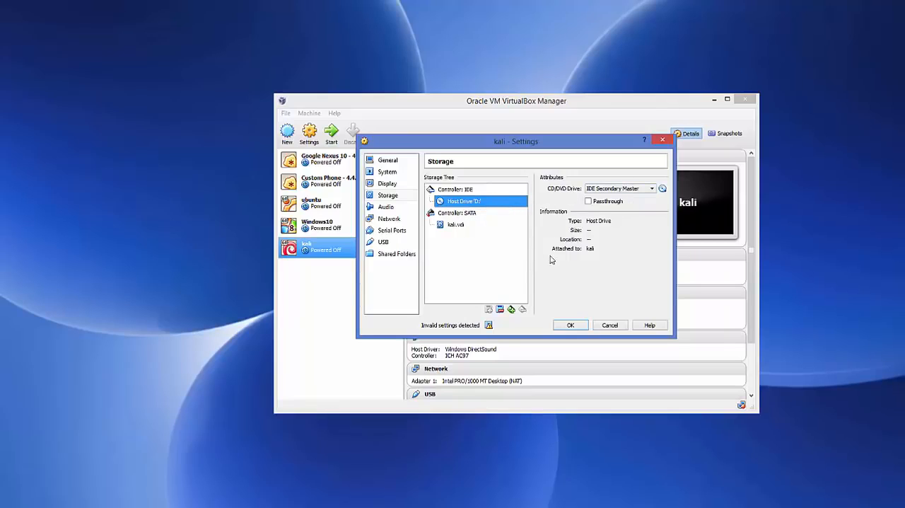
{"action": "left_click", "coordinate": [662, 190]}
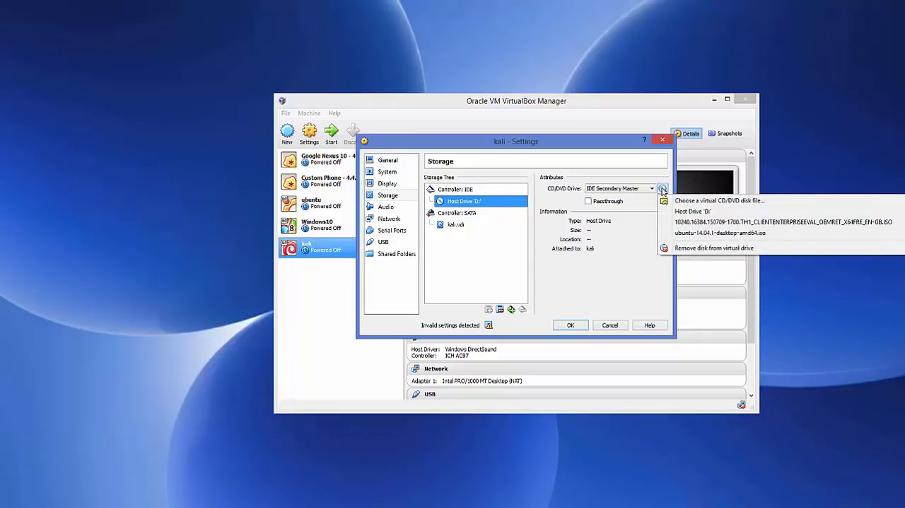
{"action": "left_click", "coordinate": [696, 202]}
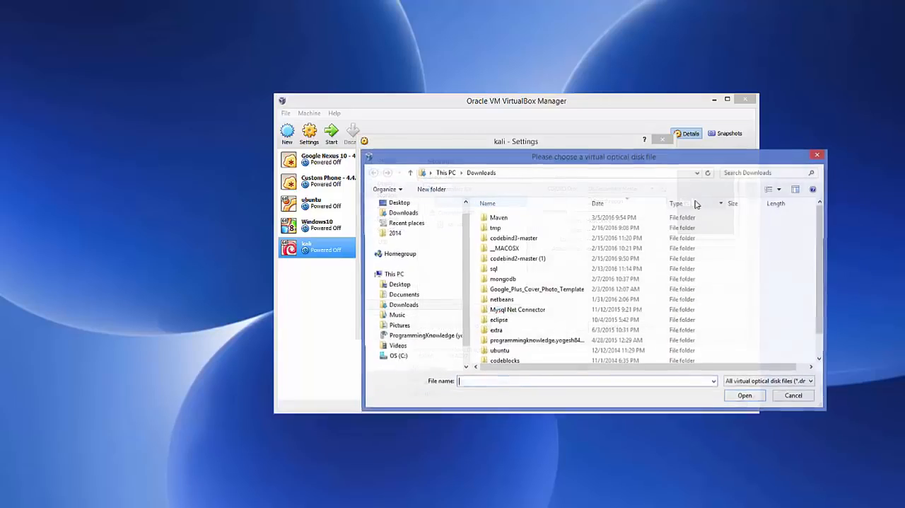
Copy the path of the Pictures\kali folder from File Explorer and go to that folder in the disk file chooser.
{"action": "left_click", "coordinate": [120, 506]}
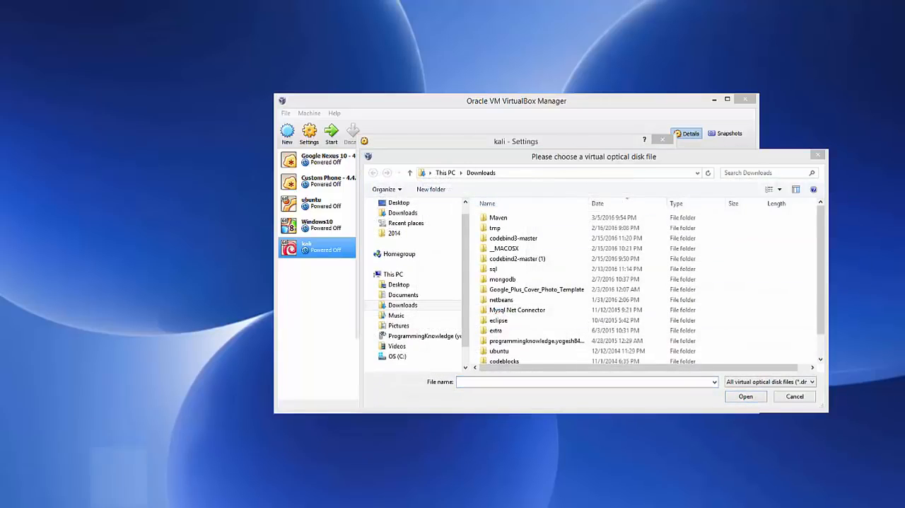
{"action": "left_click", "coordinate": [296, 39]}
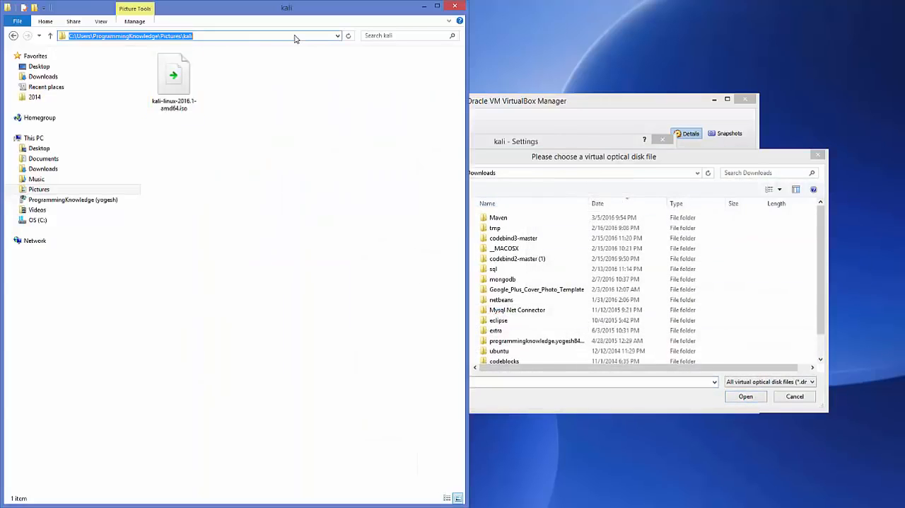
{"action": "key", "text": "ctrl+c"}
{"action": "left_click", "coordinate": [636, 177]}
{"action": "key", "text": "ctrl+v"}
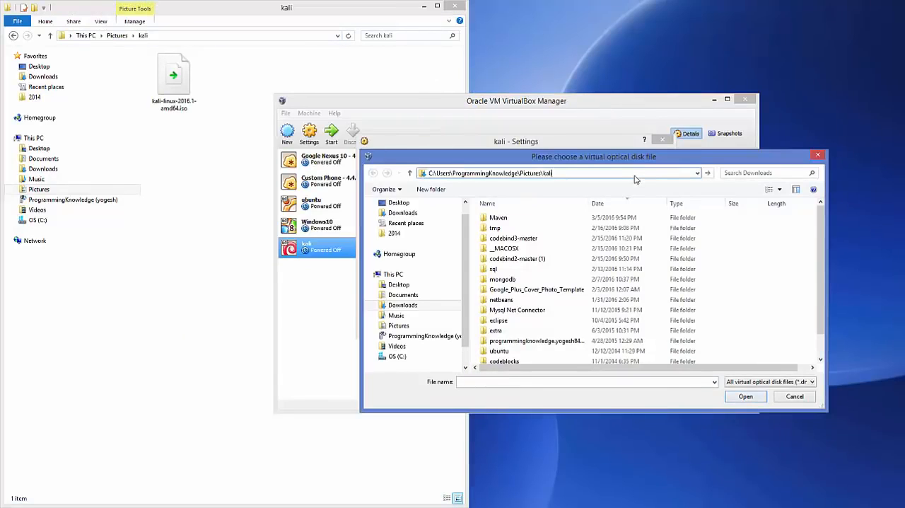
{"action": "key", "text": "Return"}
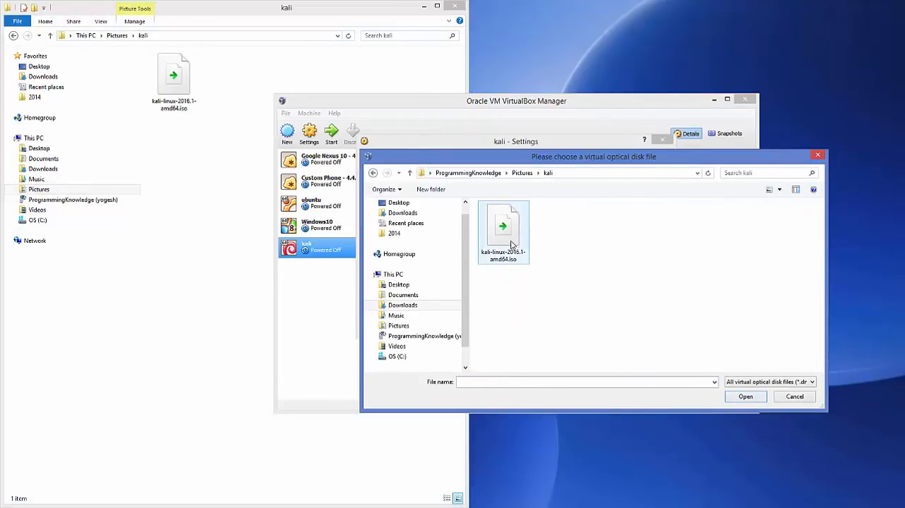
Load kali-linux-2016.1-amd64.iso into the virtual CD/DVD drive and save the machine's settings.
{"action": "left_click", "coordinate": [511, 240]}
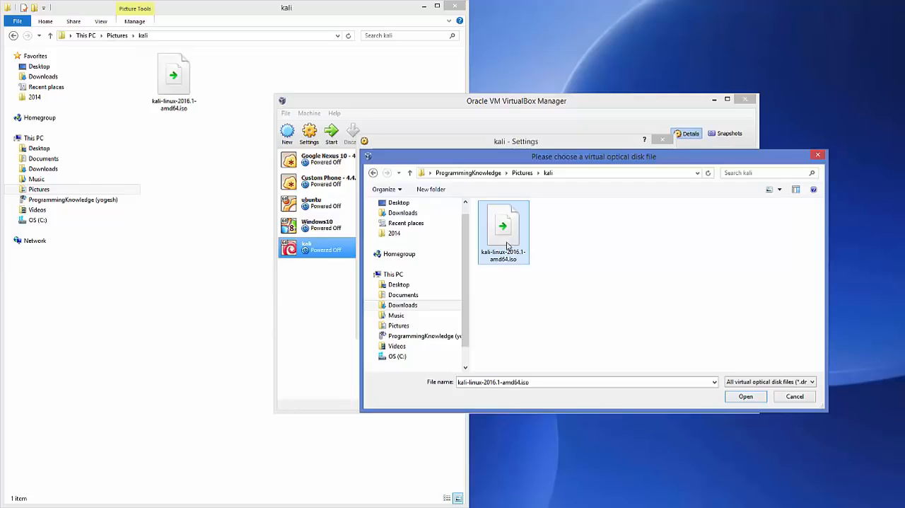
{"action": "left_click", "coordinate": [737, 399]}
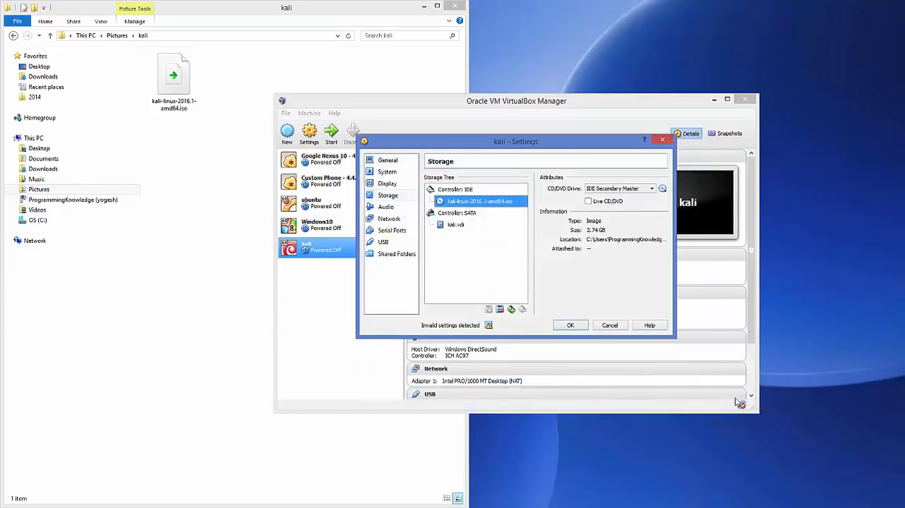
{"action": "left_click", "coordinate": [425, 7]}
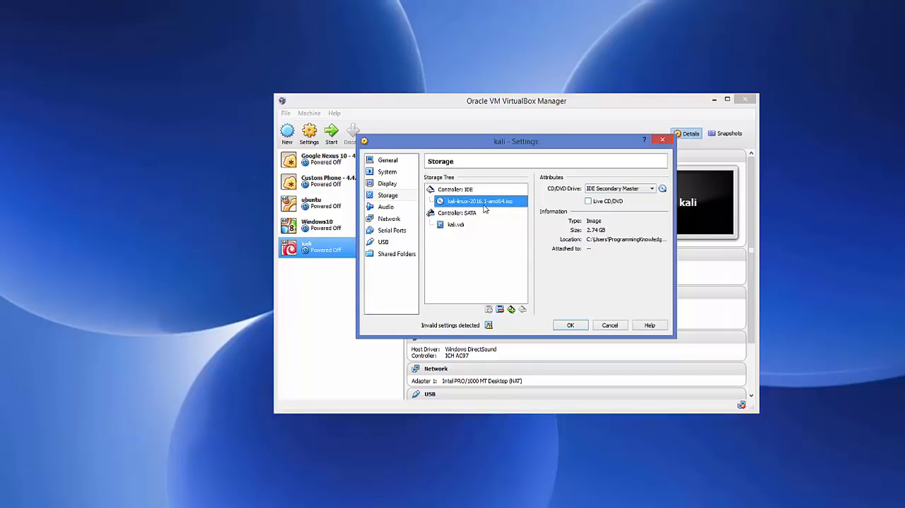
{"action": "left_click", "coordinate": [571, 325]}
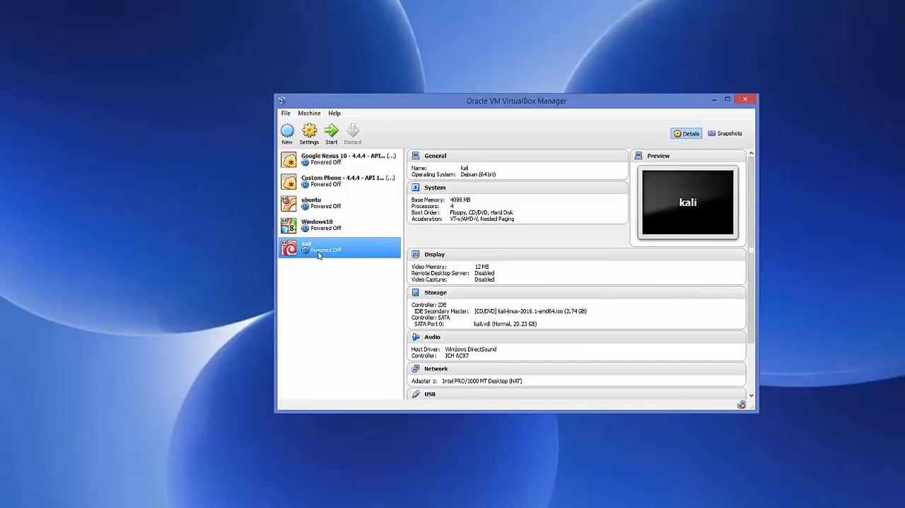
Start the kali virtual machine and launch Graphical install from its boot menu.
{"action": "left_click", "coordinate": [332, 133]}
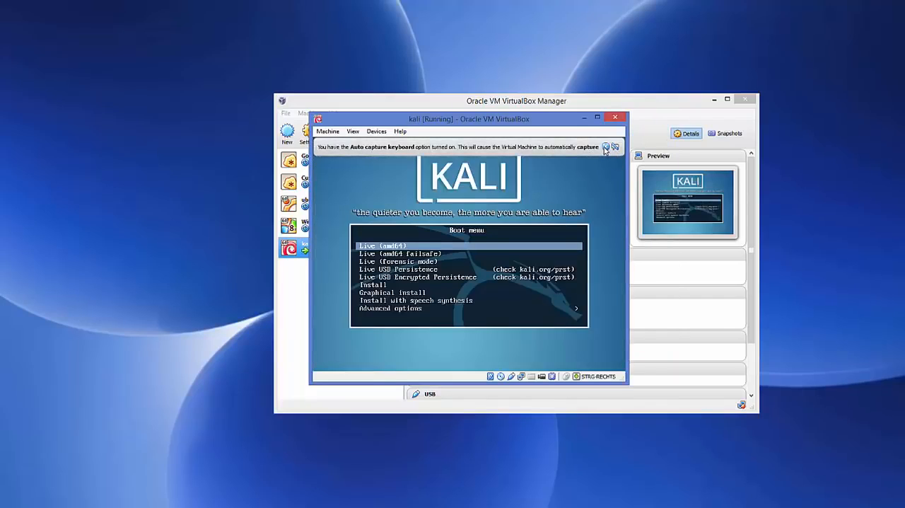
{"action": "left_click", "coordinate": [606, 147]}
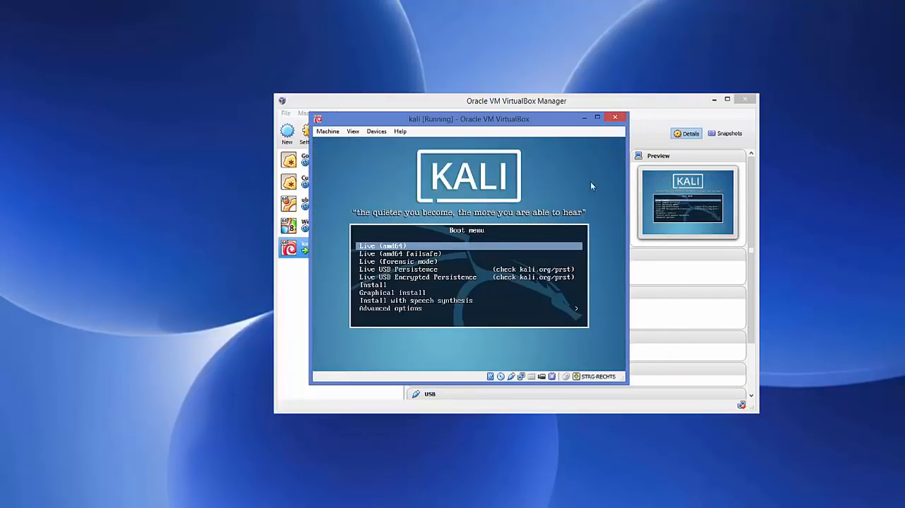
{"action": "left_click", "coordinate": [394, 282]}
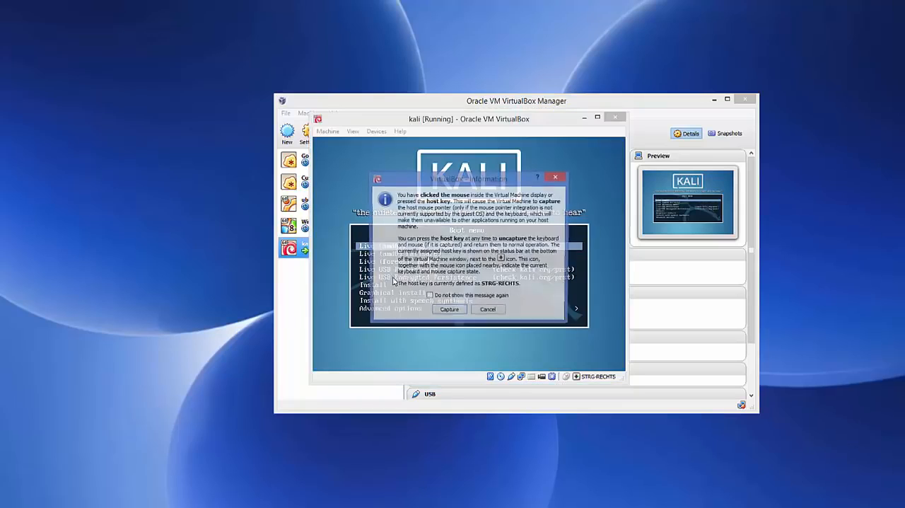
{"action": "left_click", "coordinate": [488, 312]}
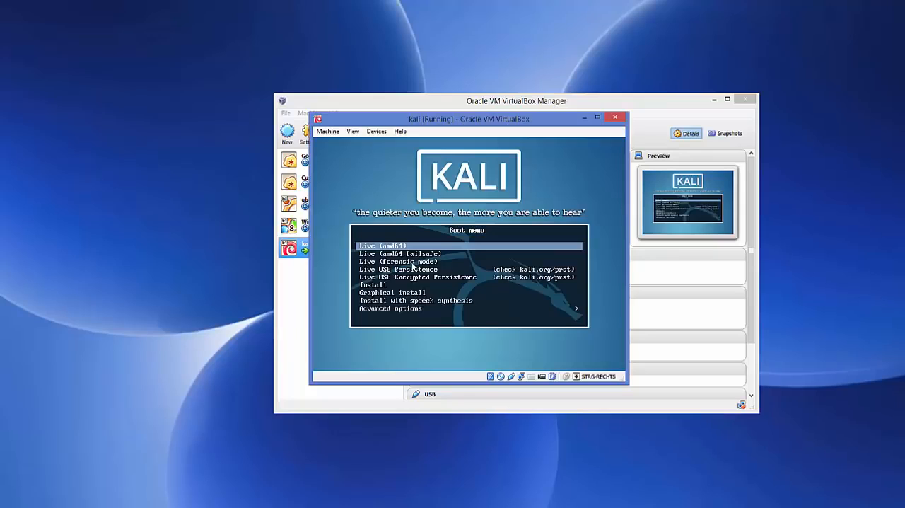
{"action": "key", "text": "Down"}
{"action": "key", "text": "Down"}
{"action": "key", "text": "Down"}
{"action": "key", "text": "Down"}
{"action": "key", "text": "Down"}
{"action": "key", "text": "Down"}
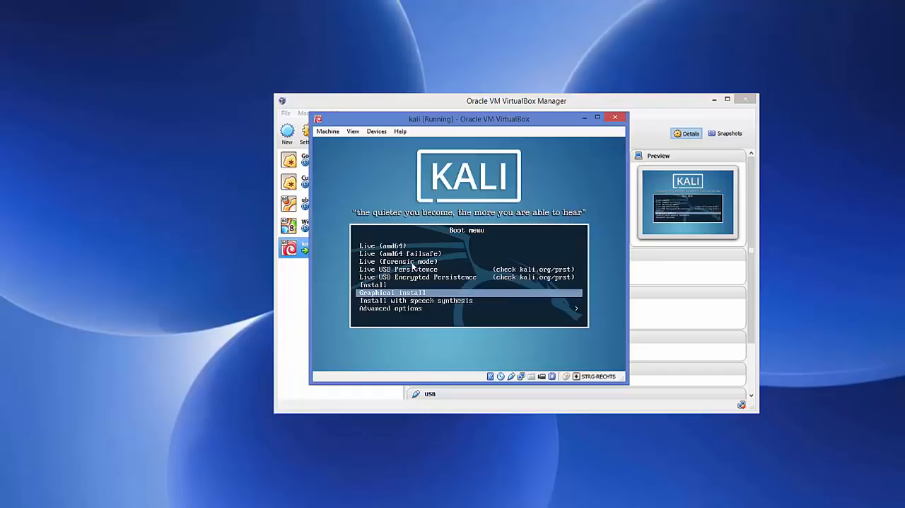
{"action": "key", "text": "Return"}
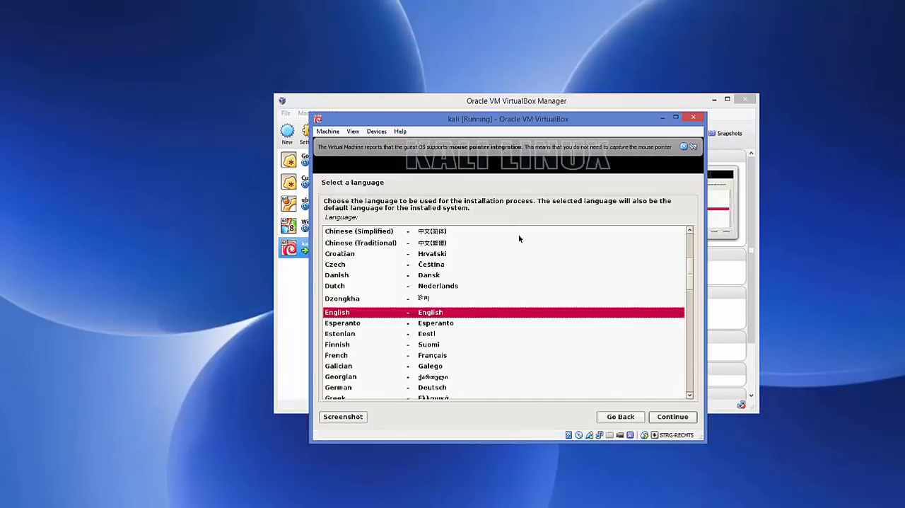
Accept English as the installation language and choose United Kingdom as the location.
{"action": "left_click", "coordinate": [683, 148]}
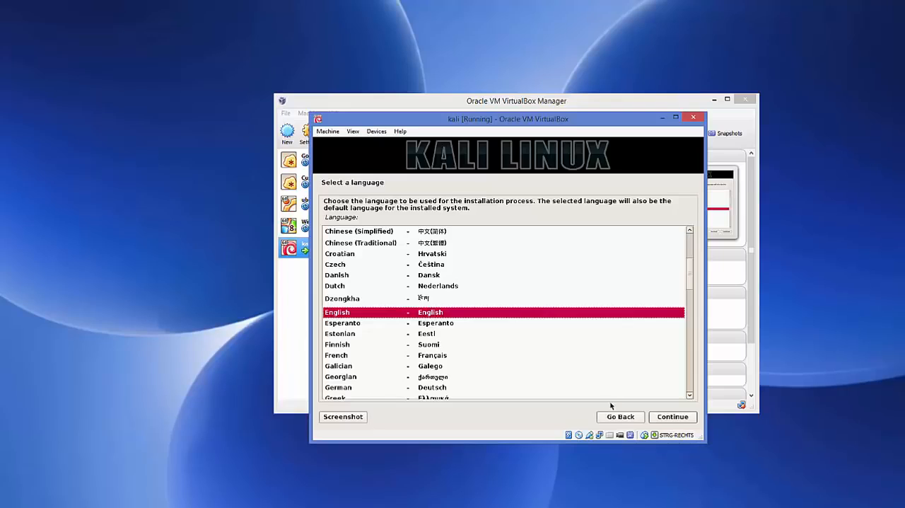
{"action": "left_click", "coordinate": [670, 419]}
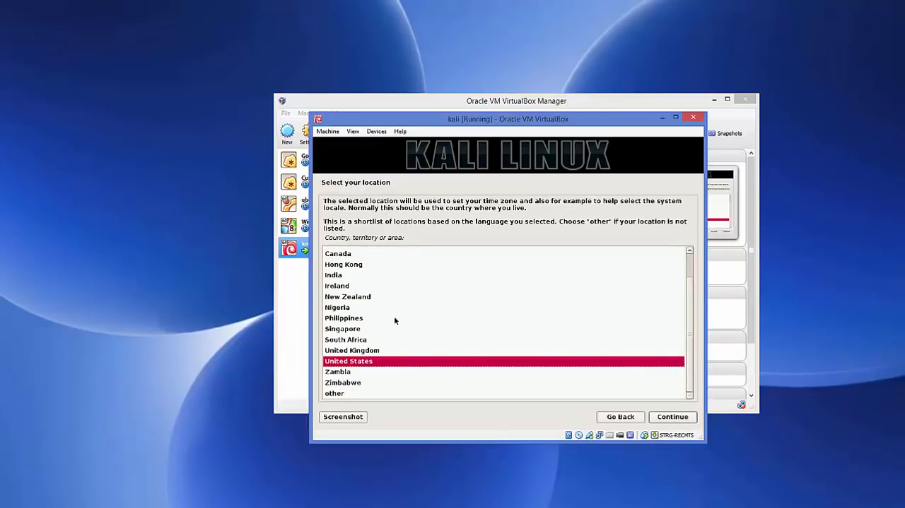
{"action": "left_click", "coordinate": [360, 350]}
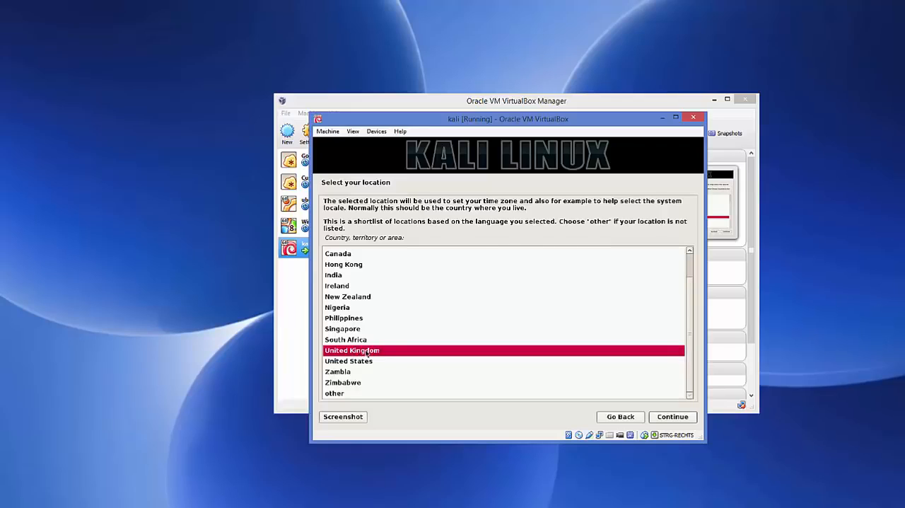
{"action": "left_click", "coordinate": [663, 417]}
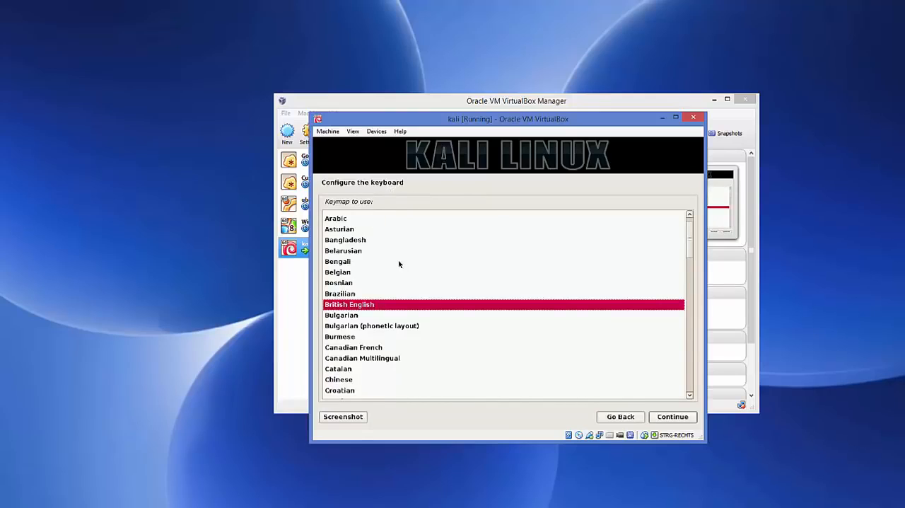
Choose the German keymap, then accept kali as the hostname with an empty domain name.
{"action": "scroll", "coordinate": [399, 264], "scroll_direction": "down", "scroll_amount": 5}
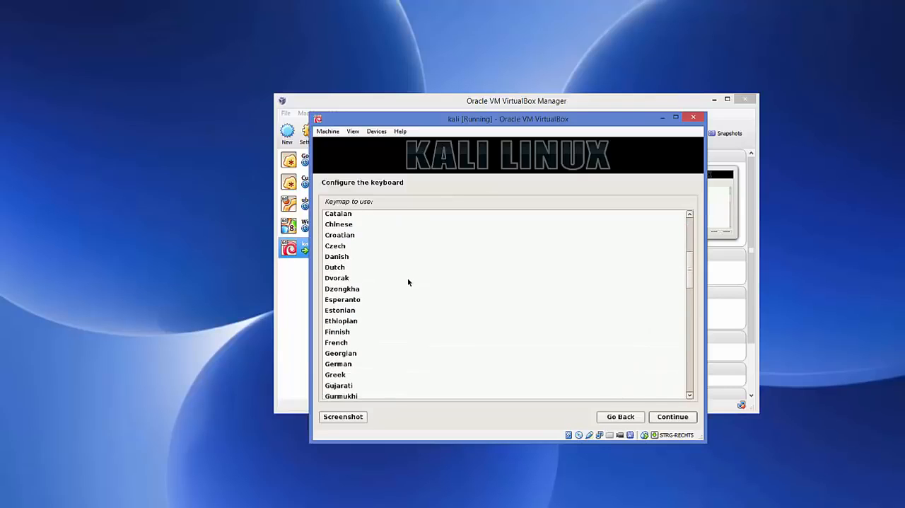
{"action": "left_click", "coordinate": [341, 367]}
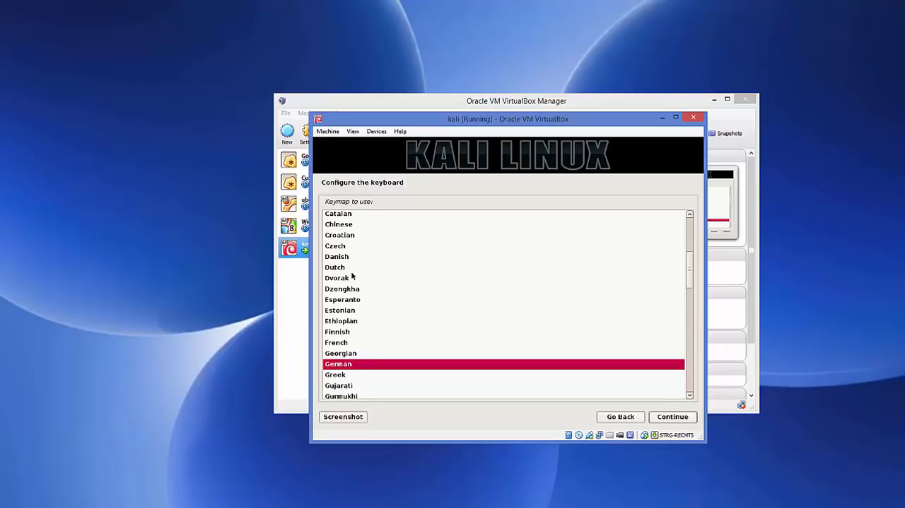
{"action": "left_click", "coordinate": [668, 416]}
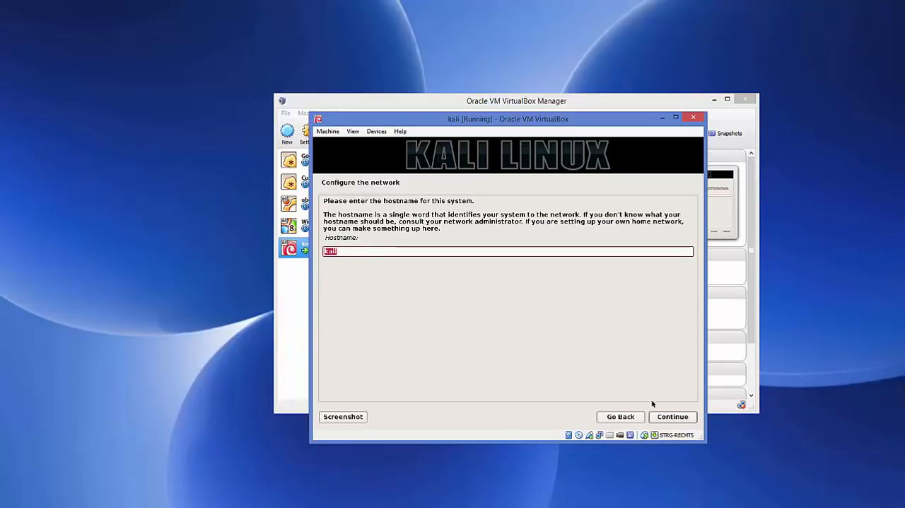
{"action": "left_click", "coordinate": [661, 417]}
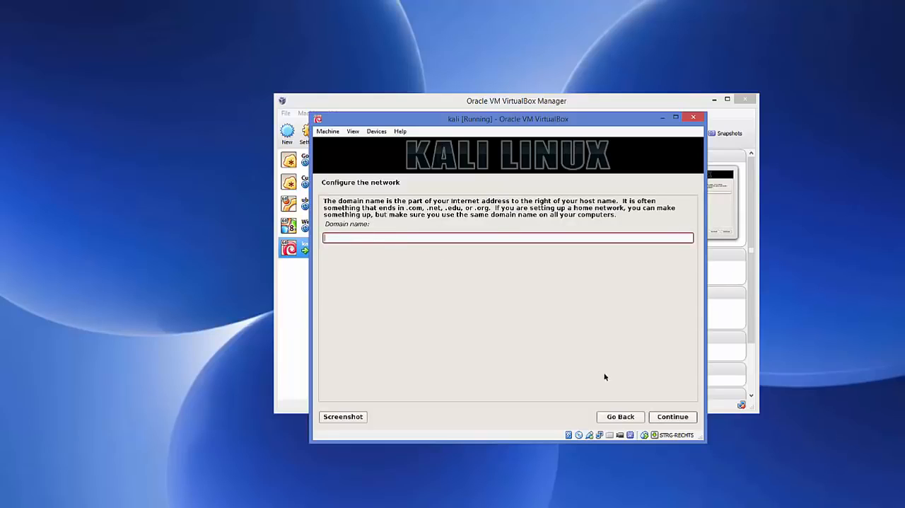
{"action": "left_click", "coordinate": [676, 418]}
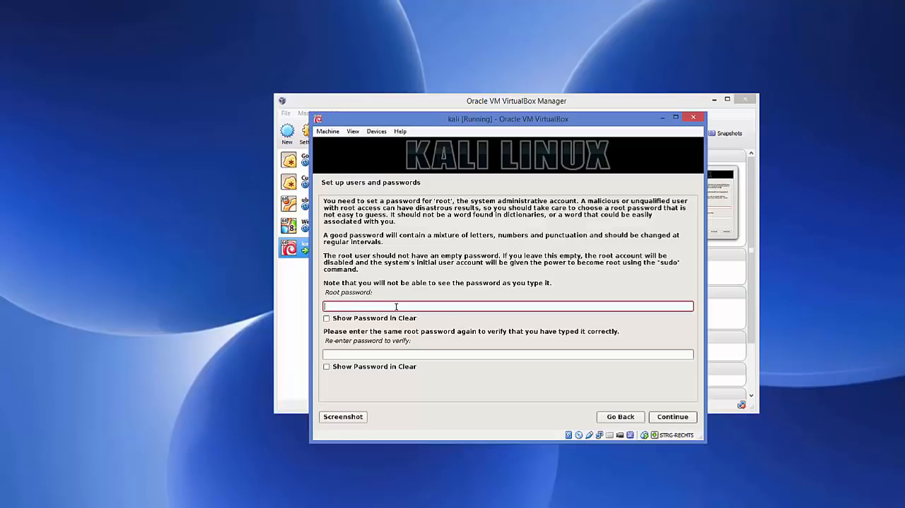
Enter the root password, repeat it for verification and continue to disk partitioning.
{"action": "type", "text": "toor"}
{"action": "left_click", "coordinate": [382, 354]}
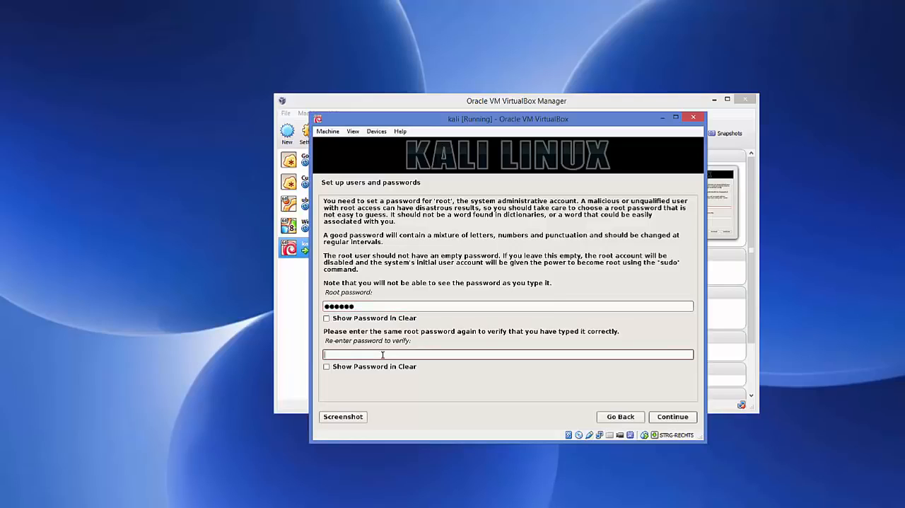
{"action": "type", "text": "toor"}
{"action": "left_click", "coordinate": [662, 416]}
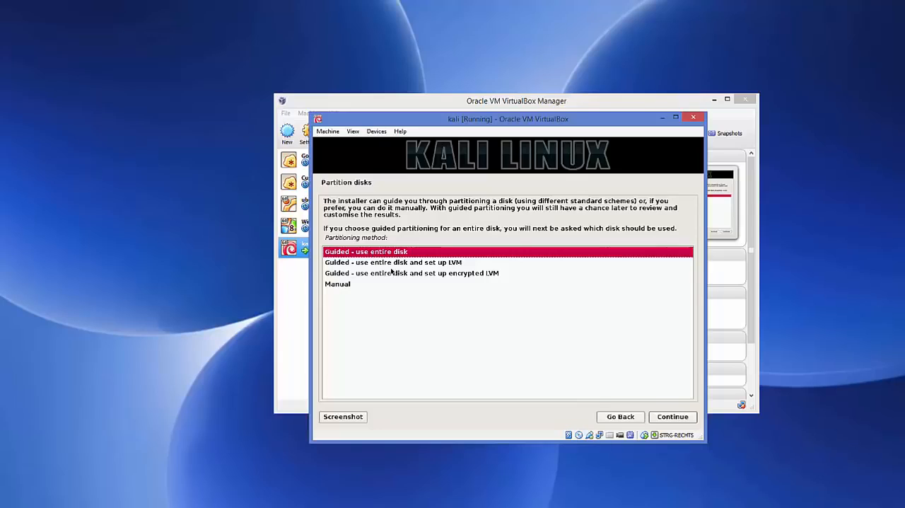
Partition the entire VBOX HARDDISK with guided partitioning, all files in one partition, and write the changes to disk.
{"action": "left_click", "coordinate": [667, 420]}
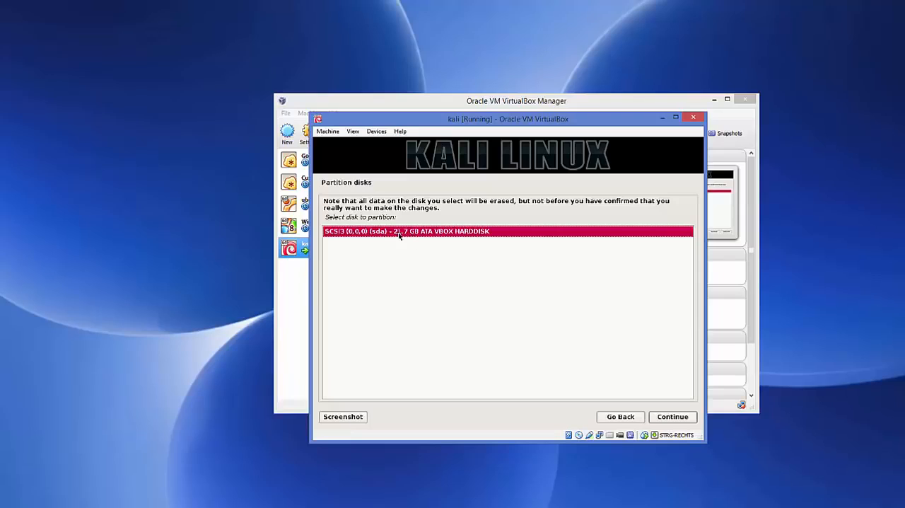
{"action": "left_click", "coordinate": [667, 418]}
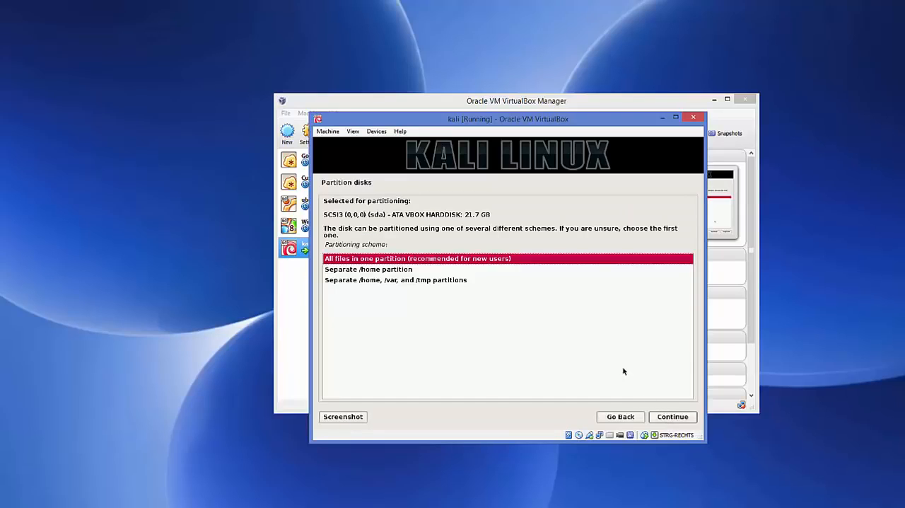
{"action": "left_click", "coordinate": [666, 418]}
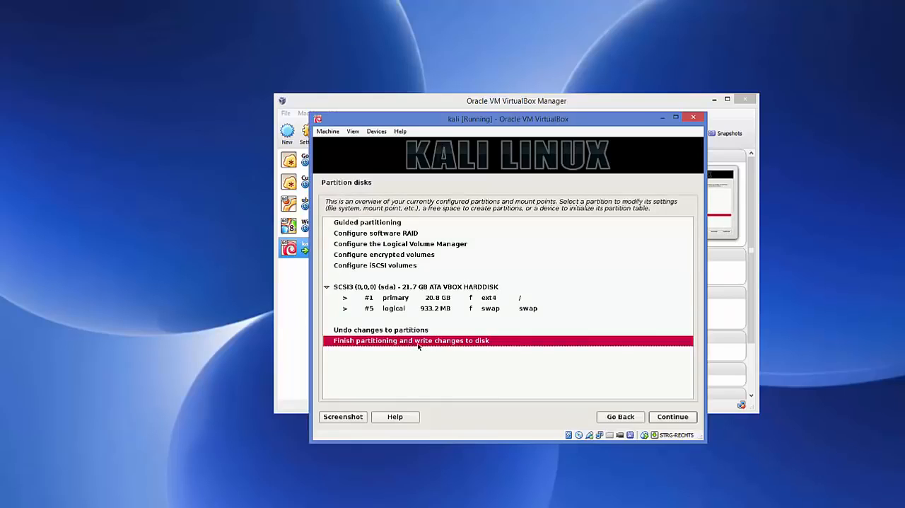
{"action": "left_click", "coordinate": [667, 418]}
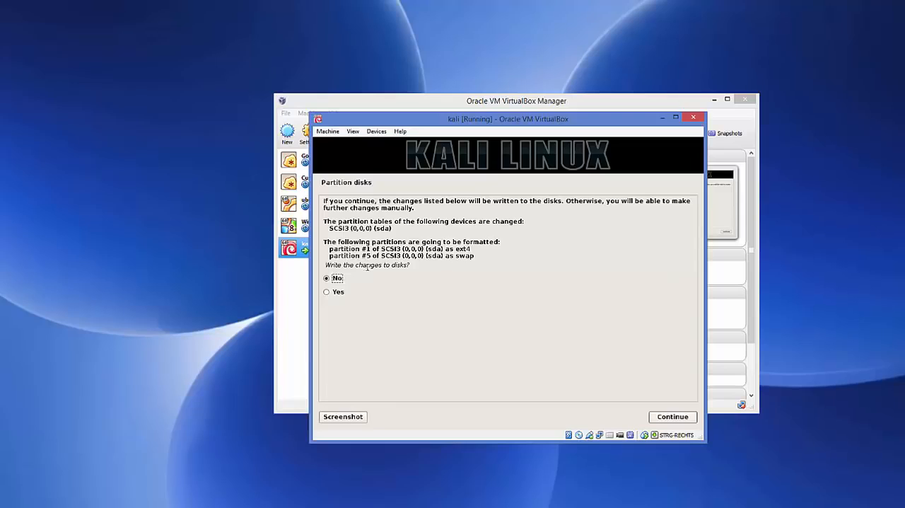
{"action": "left_click", "coordinate": [327, 294]}
{"action": "left_click", "coordinate": [668, 421]}
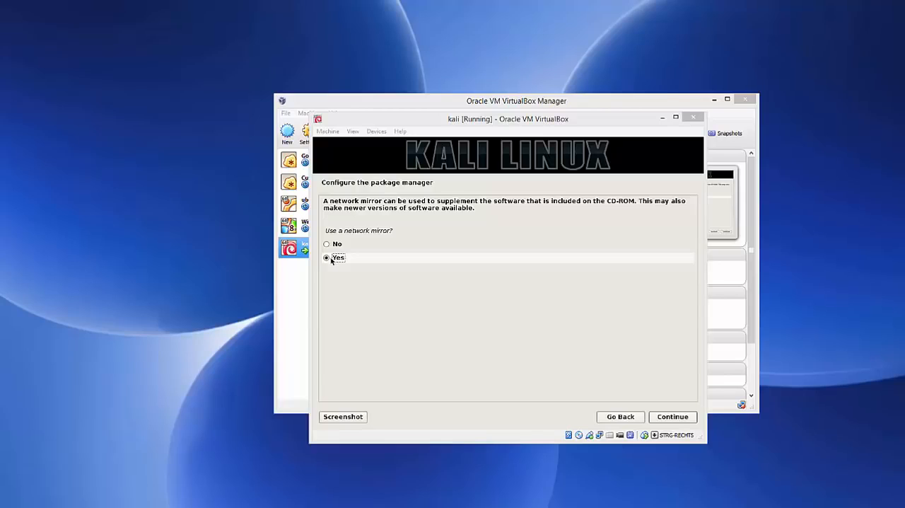
Configure the package manager to use a network mirror and leave the HTTP proxy information blank.
{"action": "left_click", "coordinate": [671, 418]}
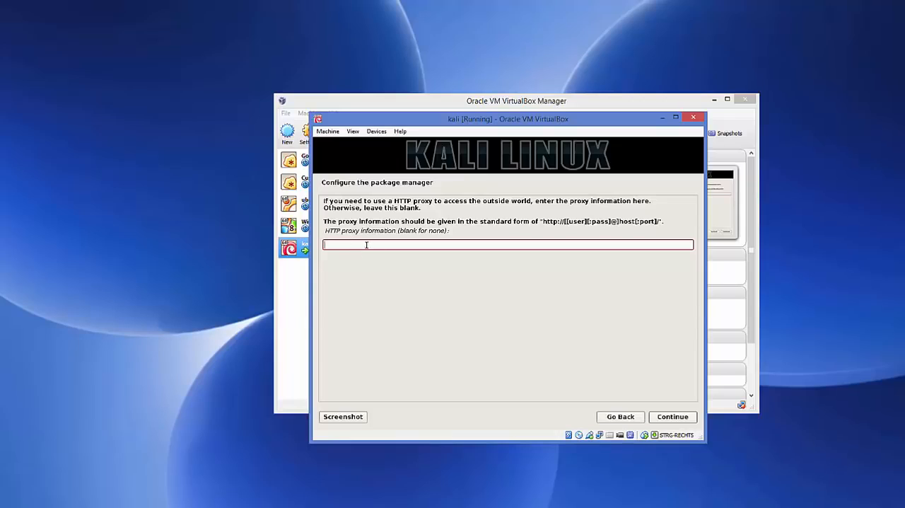
{"action": "left_click", "coordinate": [672, 419]}
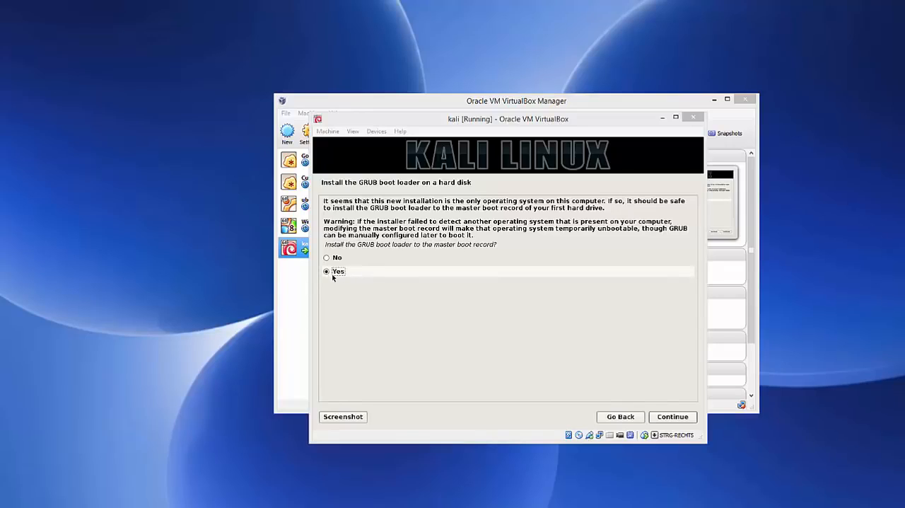
Install the GRUB boot loader to the master boot record on /dev/sda and finish the installation to boot into the new system.
{"action": "left_click", "coordinate": [674, 418]}
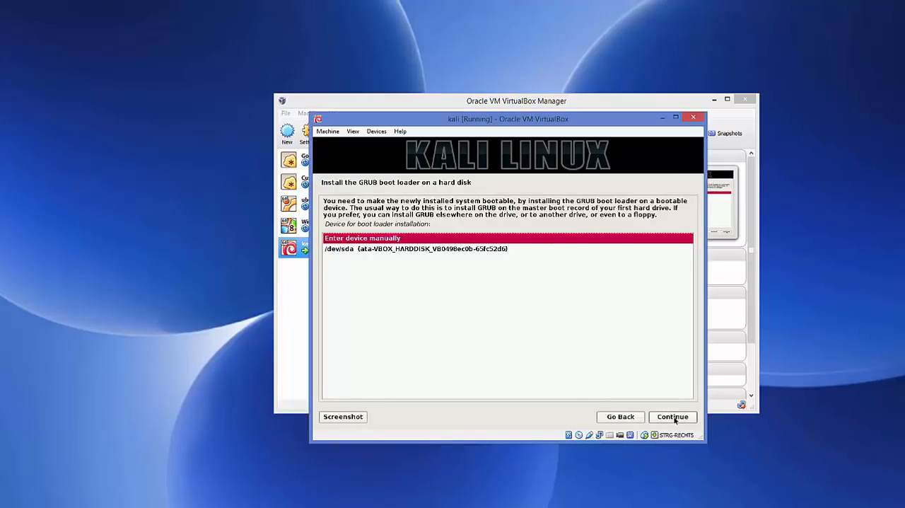
{"action": "left_click", "coordinate": [371, 253]}
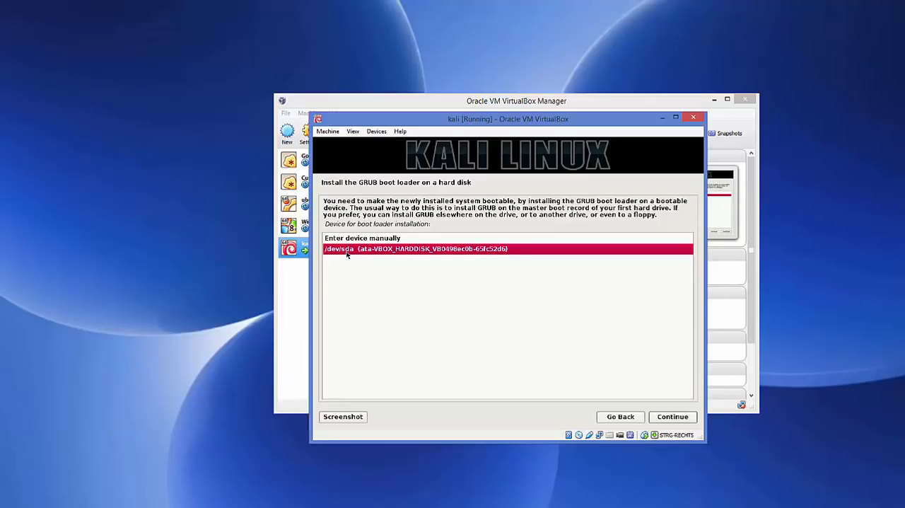
{"action": "left_click", "coordinate": [671, 417]}
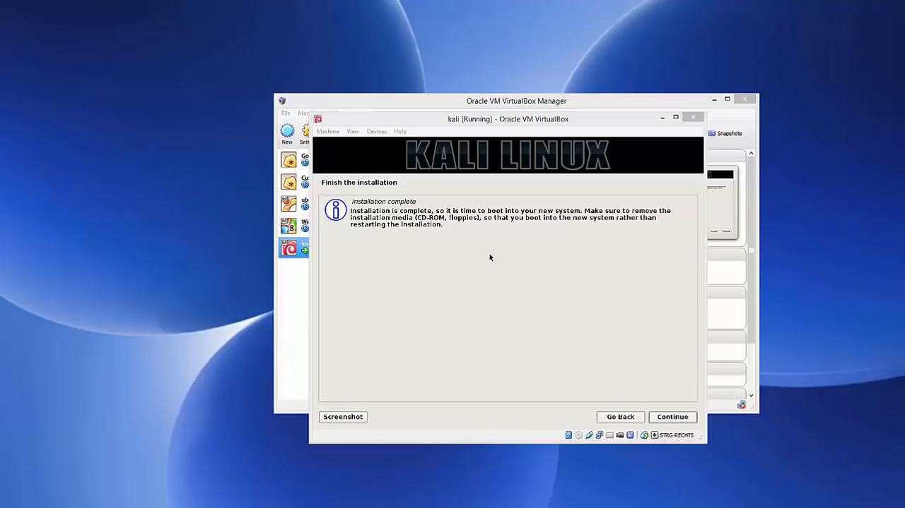
{"action": "left_click", "coordinate": [667, 419]}
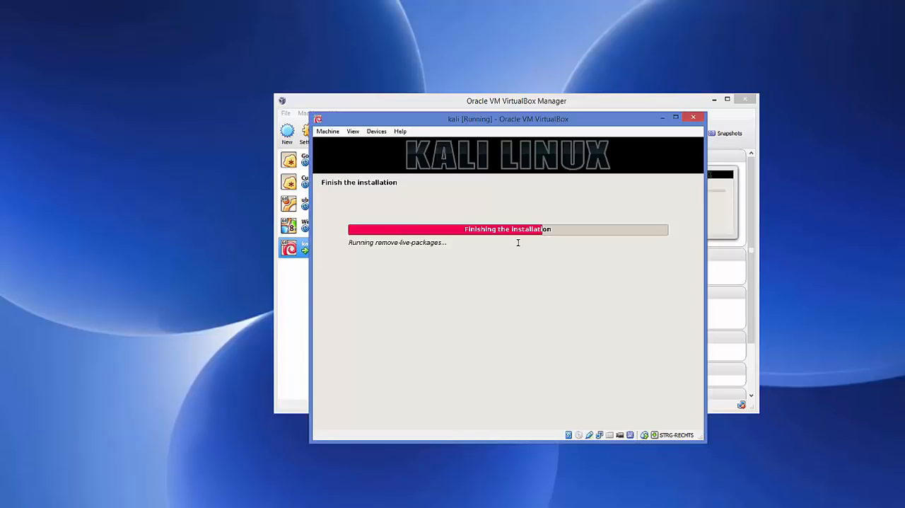
{"action": "left_click", "coordinate": [436, 471]}
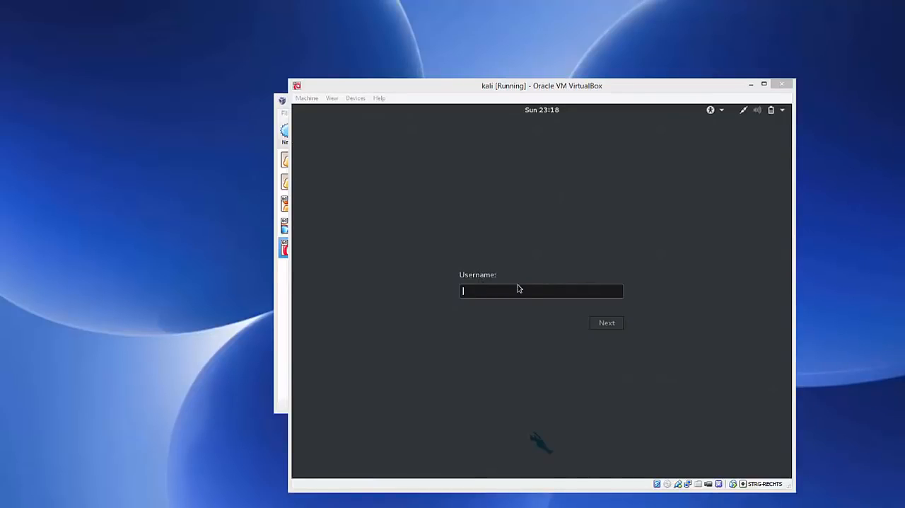
Sign in to Kali as root with the account password and move the virtual machine window slightly up and to the left.
{"action": "left_click", "coordinate": [486, 290]}
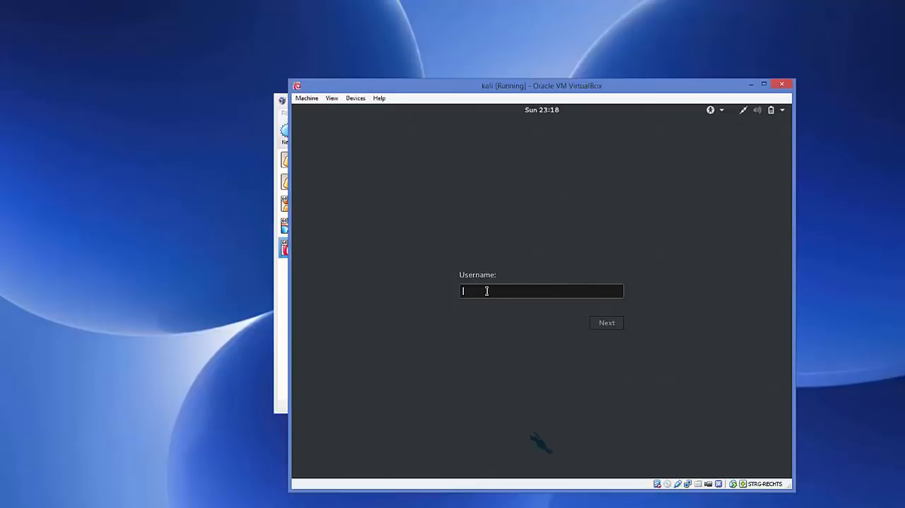
{"action": "type", "text": "root"}
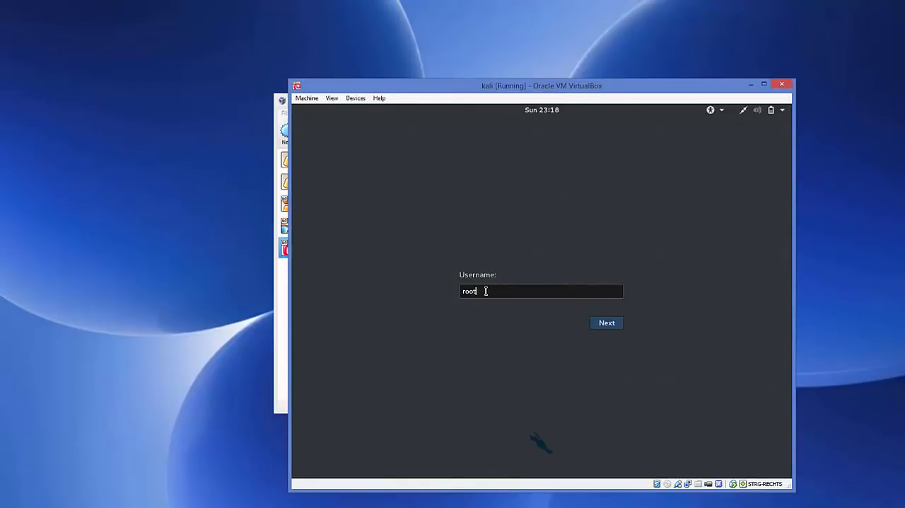
{"action": "left_click", "coordinate": [601, 325]}
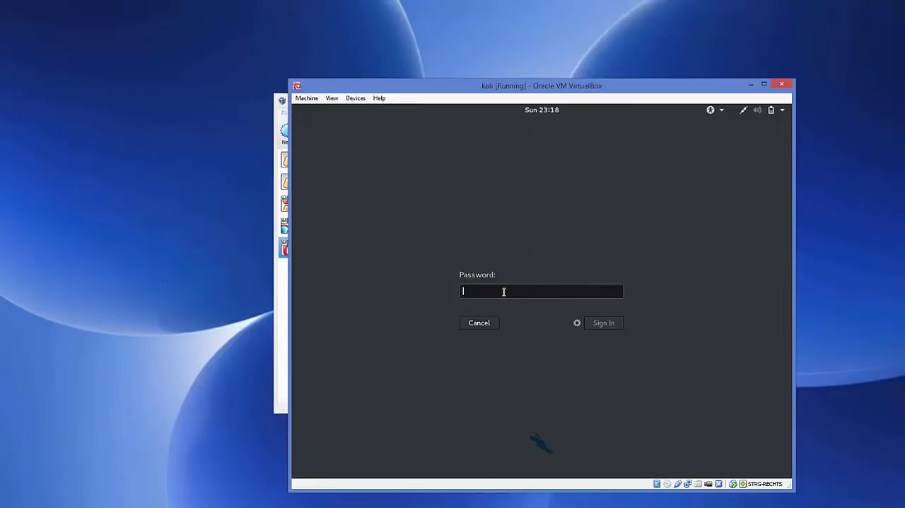
{"action": "type", "text": "******"}
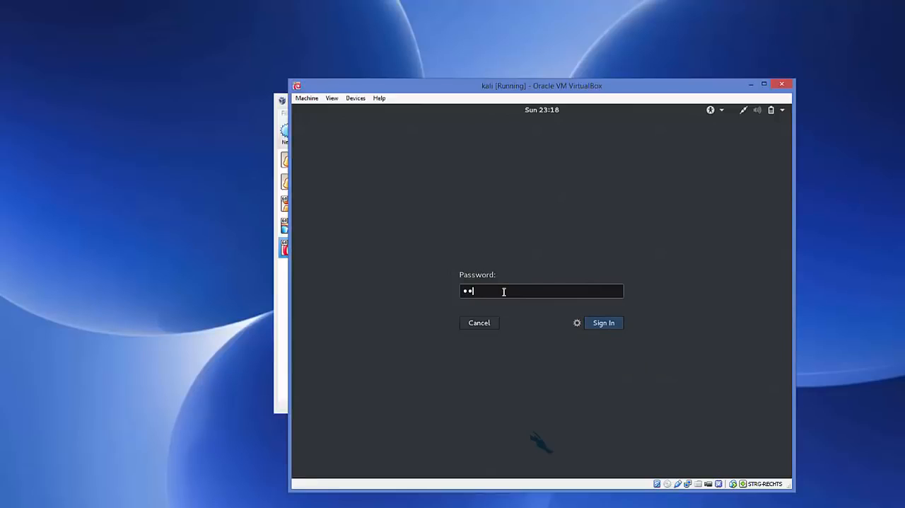
{"action": "left_click", "coordinate": [603, 327]}
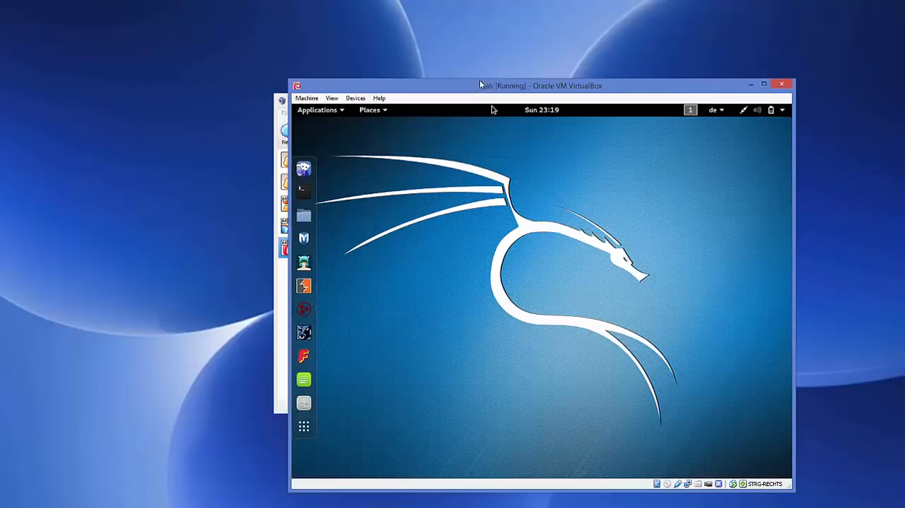
{"action": "left_click_drag", "start_coordinate": [493, 83], "coordinate": [463, 72]}
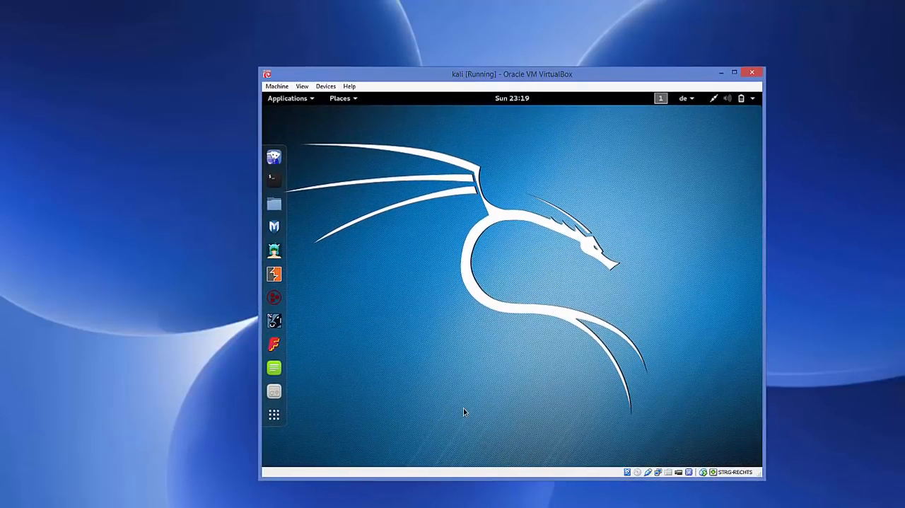